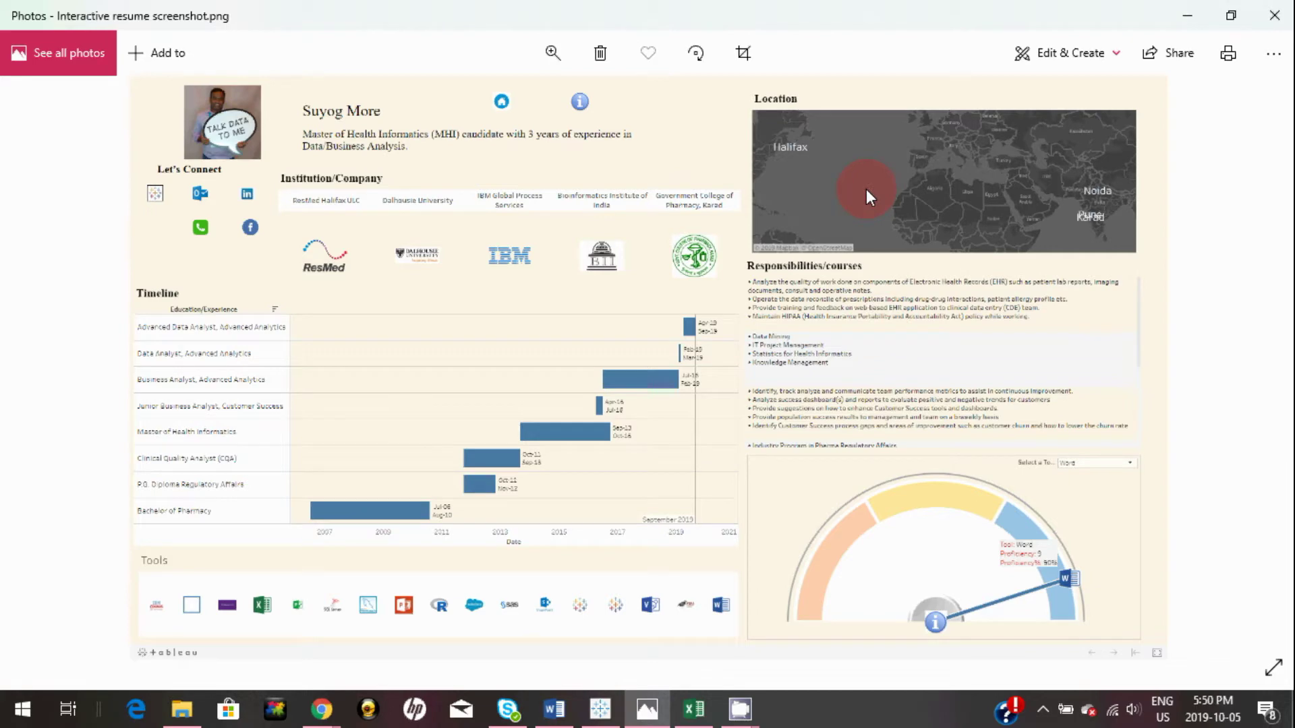
Switch to the Interactive Resume Google Sheets file and add a new sheet named Responsibilities beside the Timeline sheet.
key("alt+Tab")
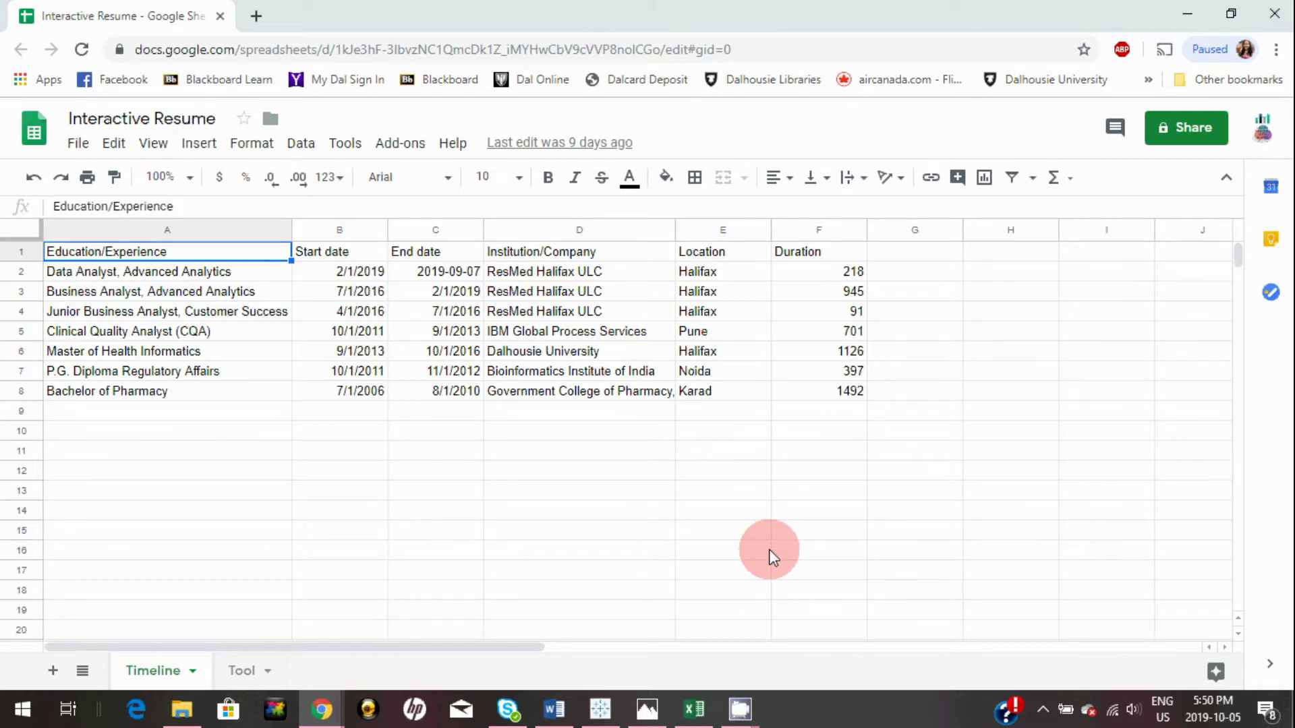
left_click(54, 671)
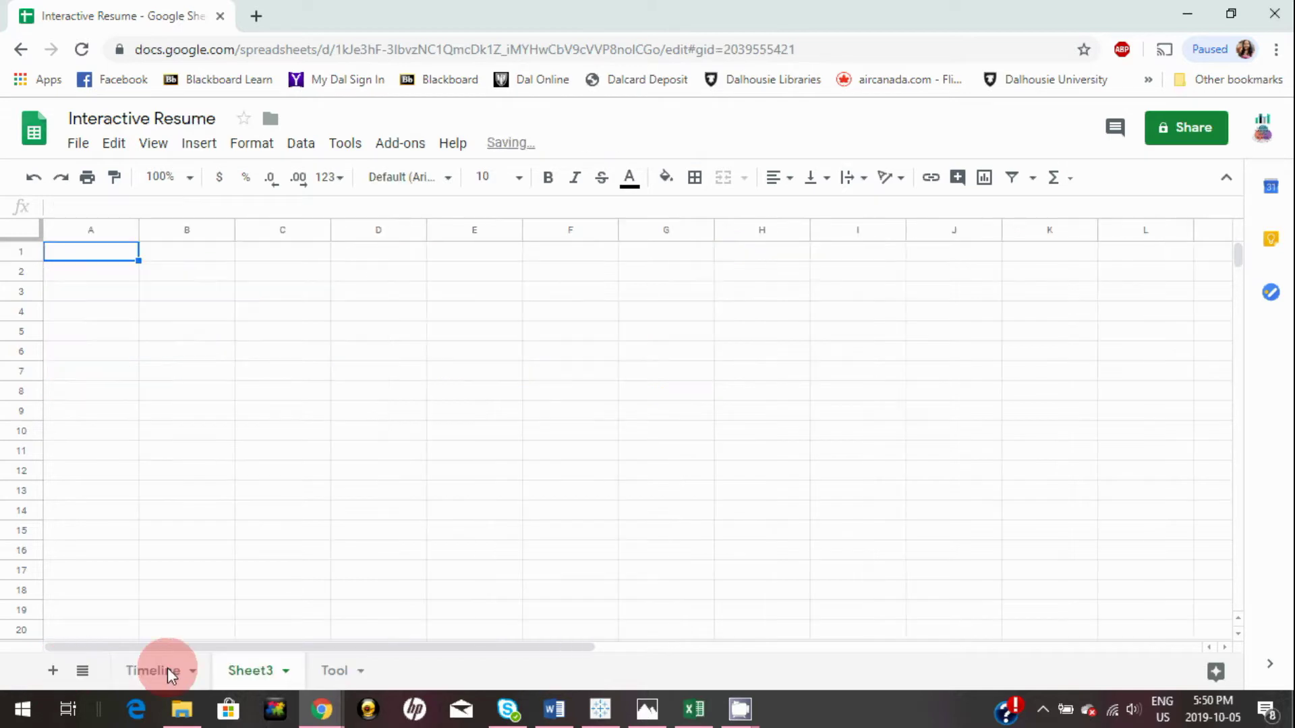
double_click(249, 671)
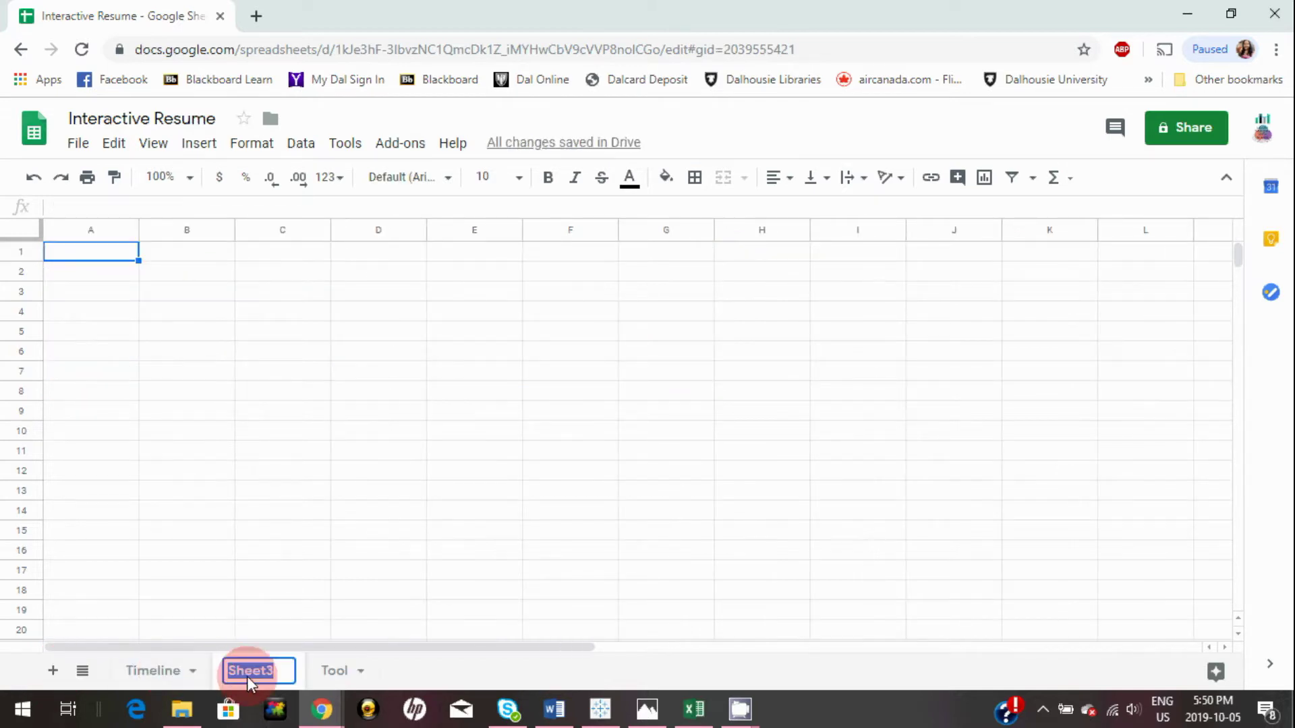
type("Res")
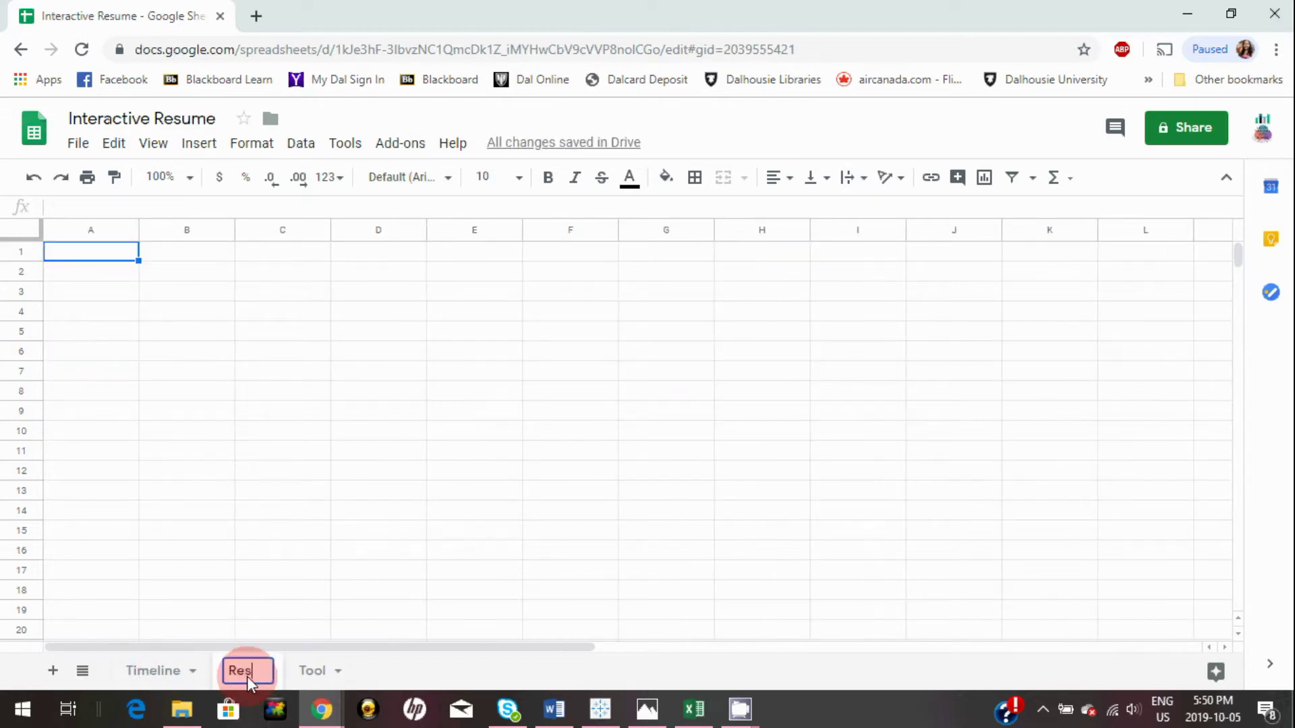
type("ponsibilities")
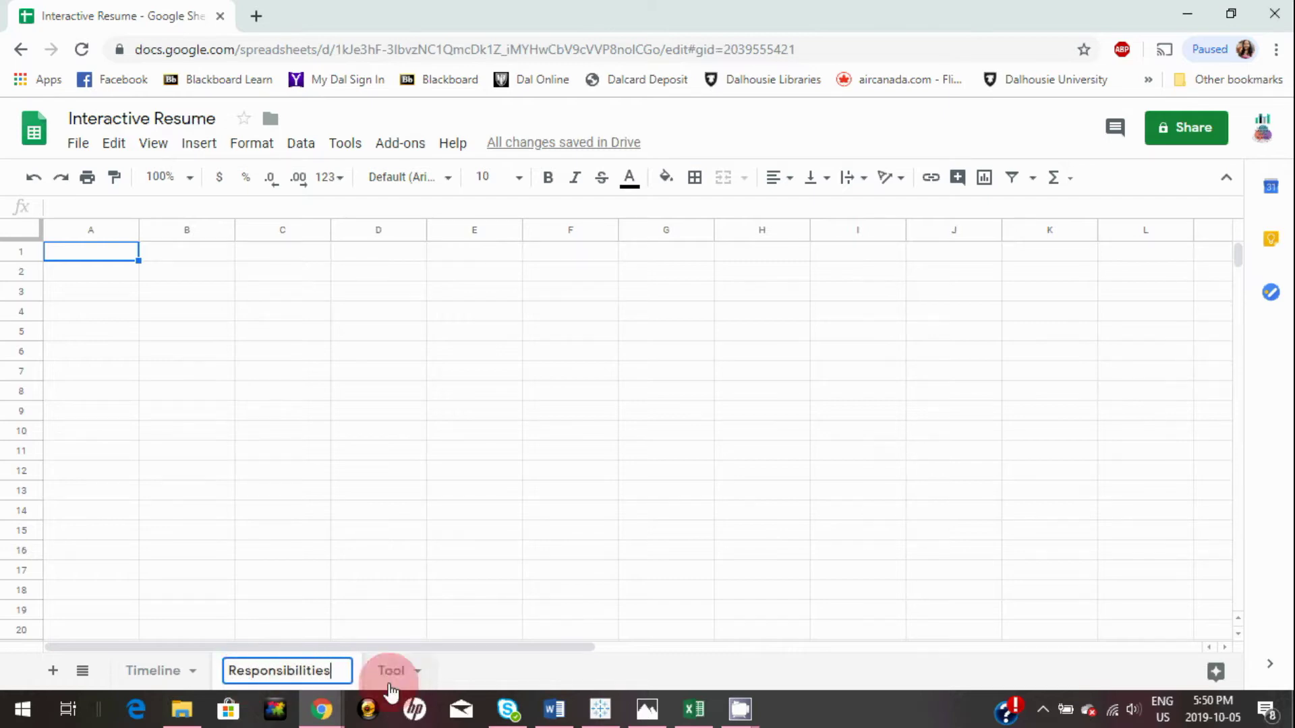
key("Return")
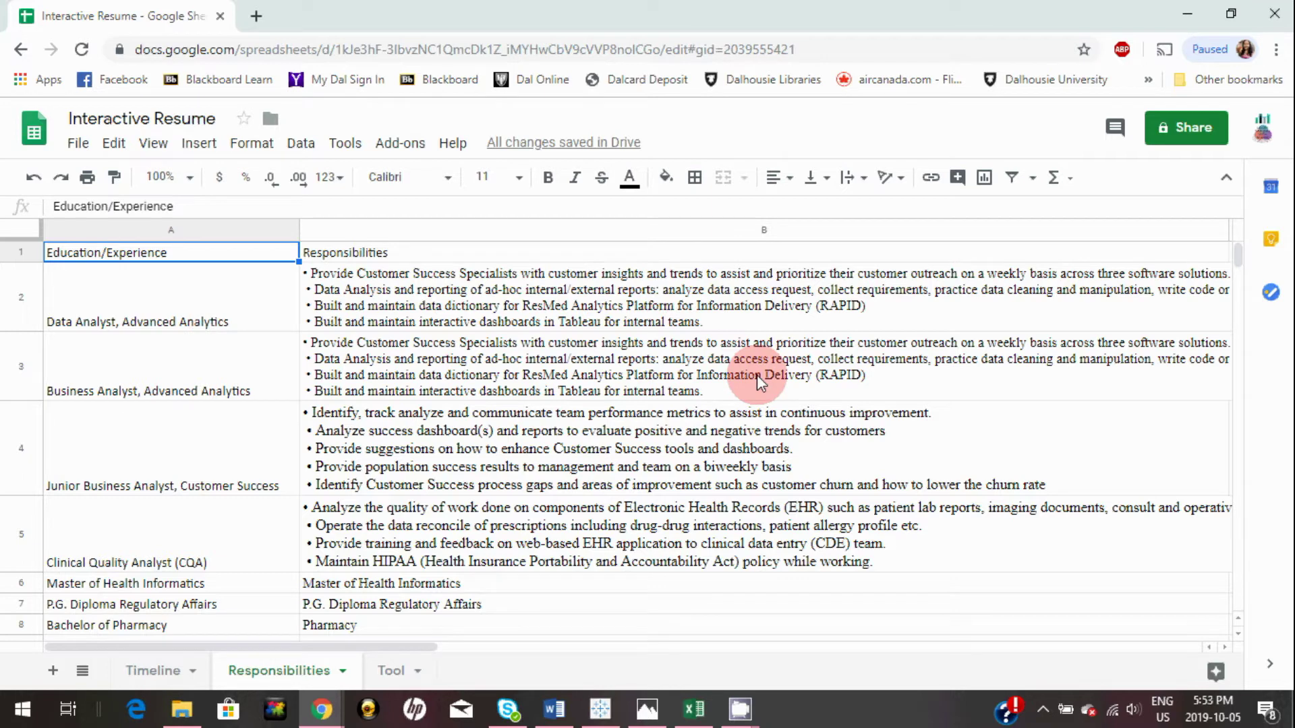
Switch to Tableau Public and refresh the Timeline+ (Interactive Resume) data source from the Timeline worksheet.
left_click(596, 713)
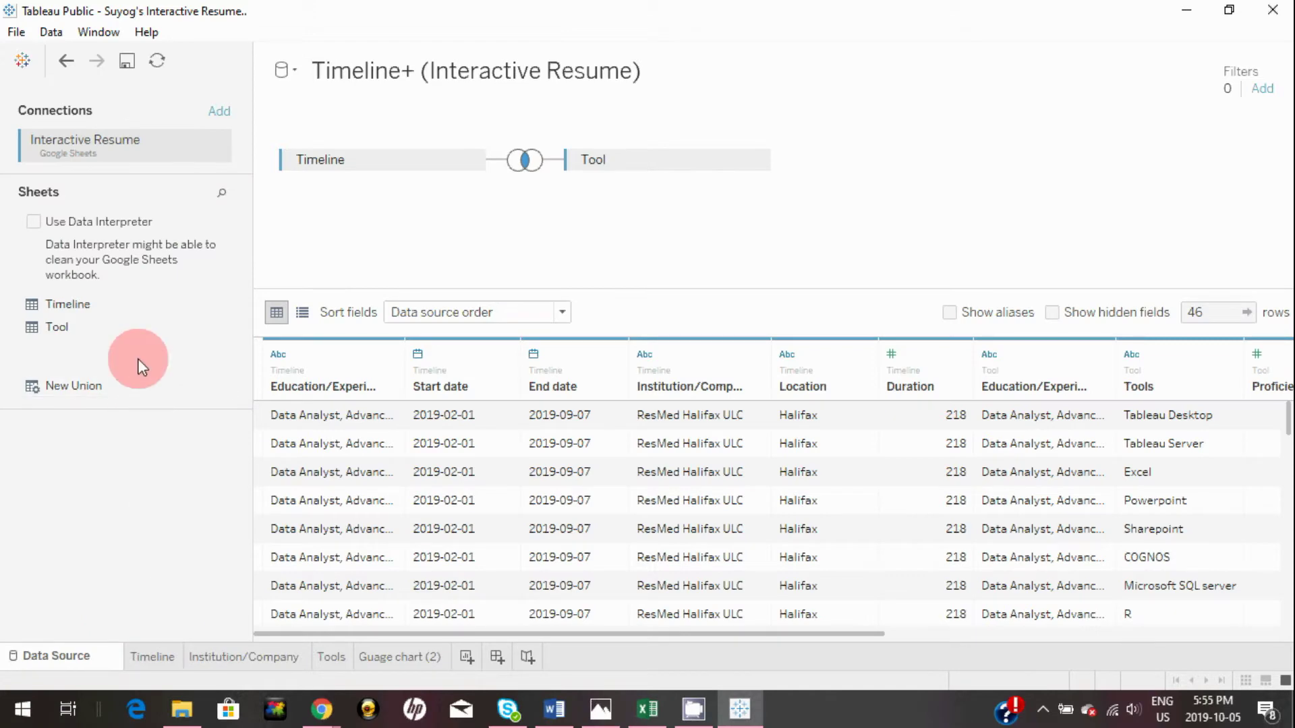
left_click(150, 658)
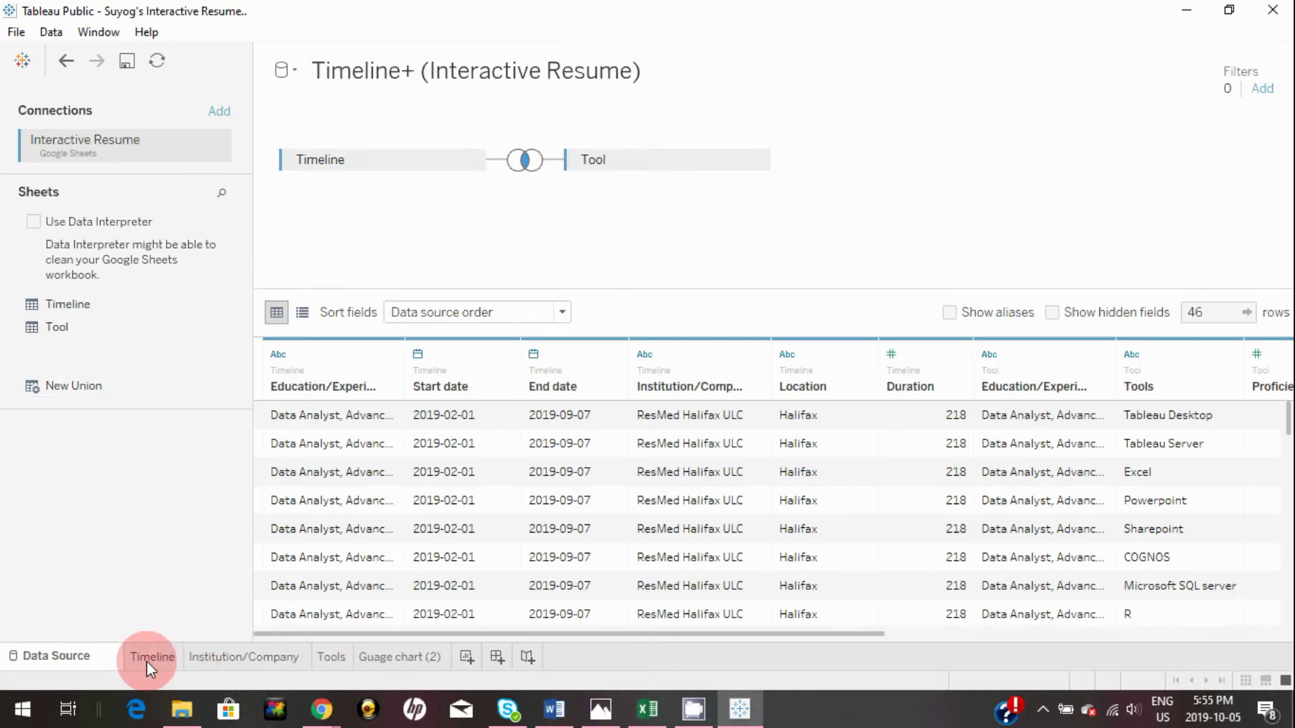
left_click(147, 202)
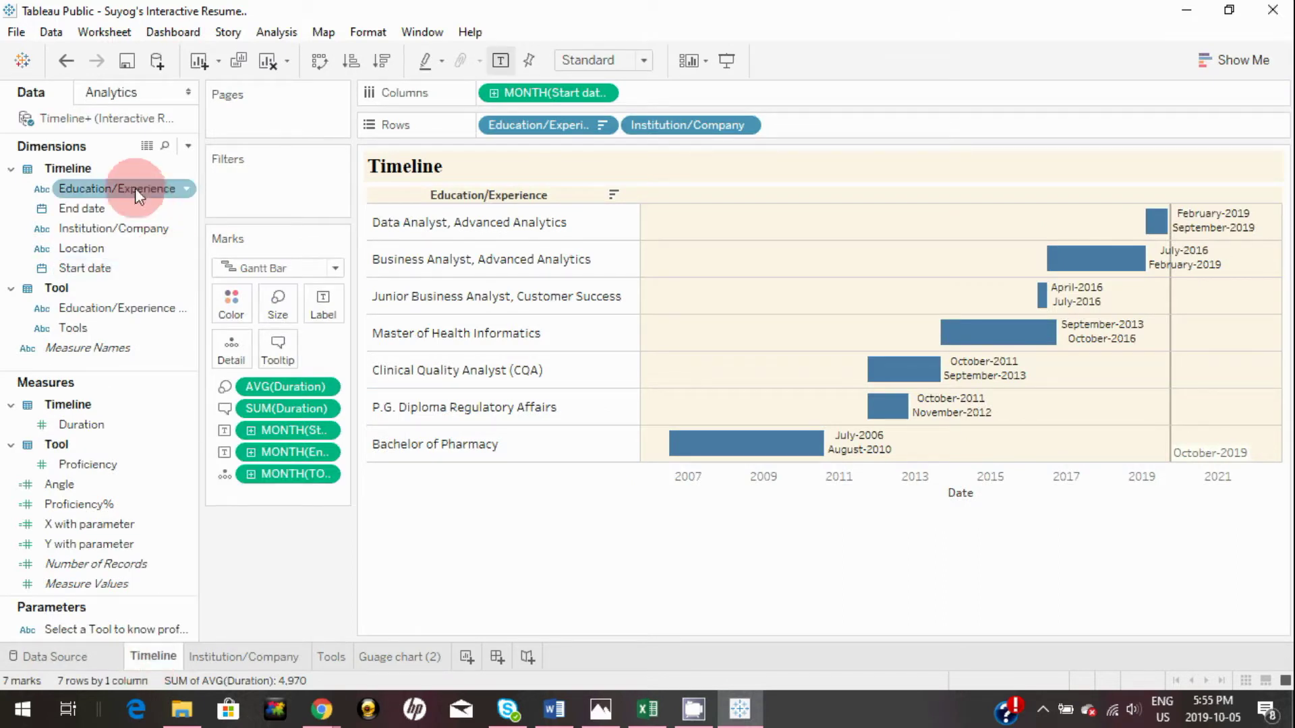
double_click(87, 118)
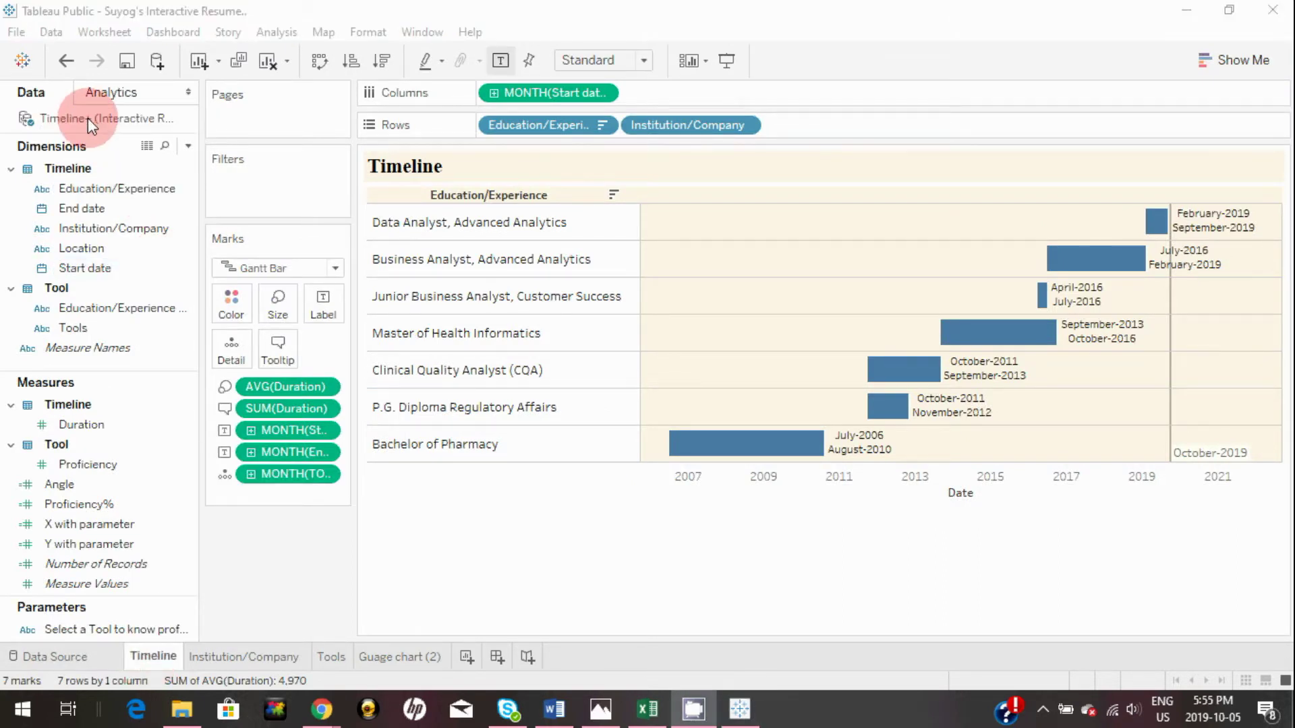
right_click(88, 118)
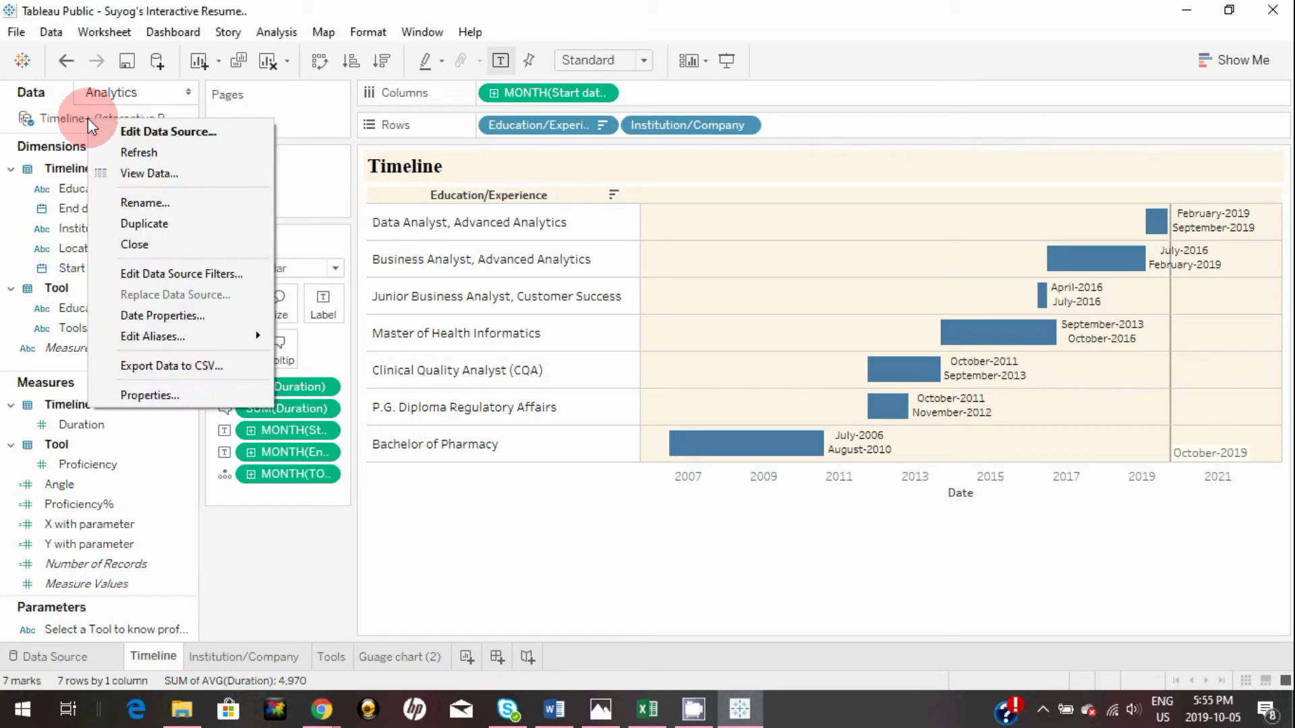
left_click(138, 153)
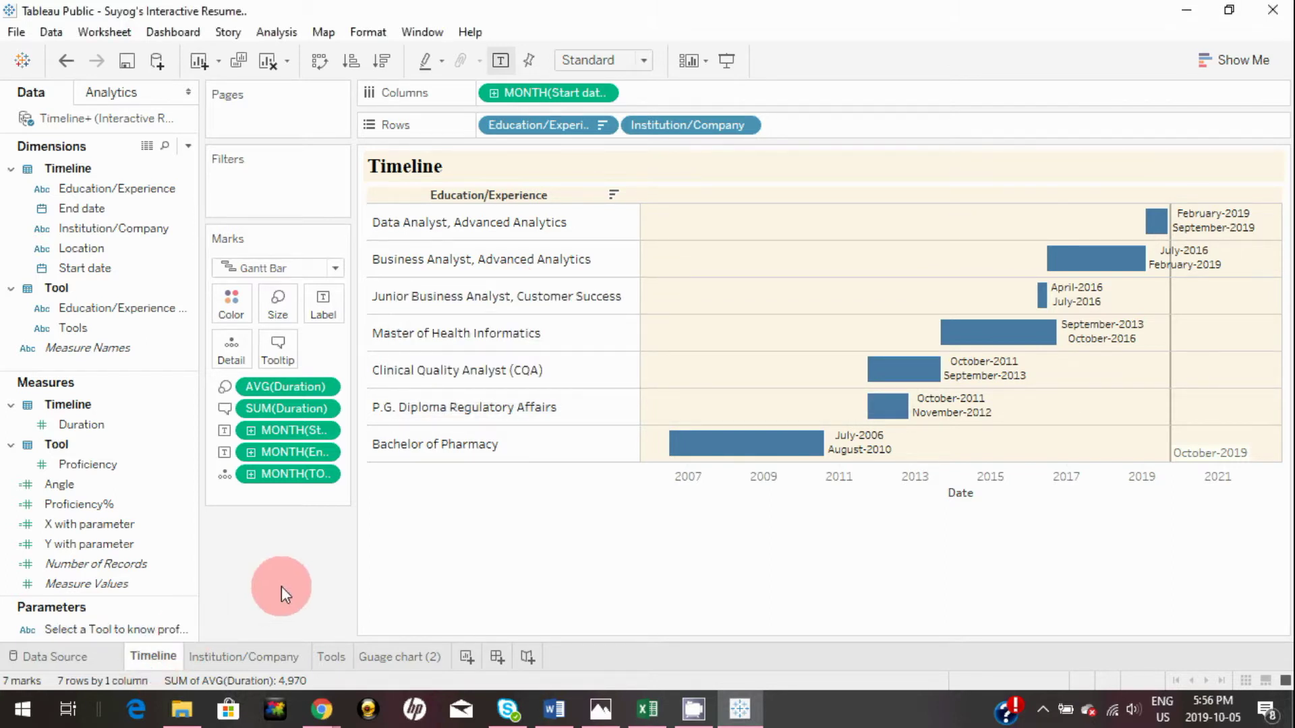
Add the Responsibilities sheet to the data source and check its inner join with Timeline on Education/Experience.
left_click(78, 658)
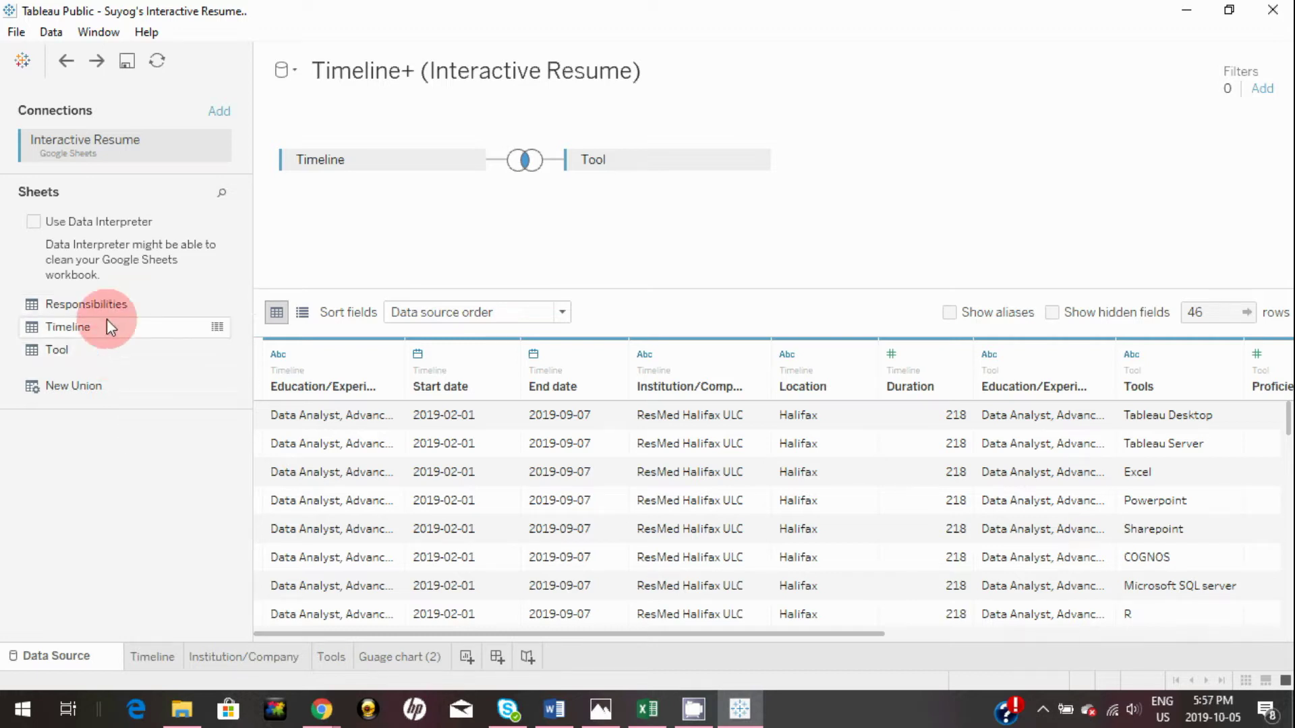
mouse_move(115, 301)
left_mouse_down()
mouse_move(177, 309)
mouse_move(765, 218)
left_mouse_up()
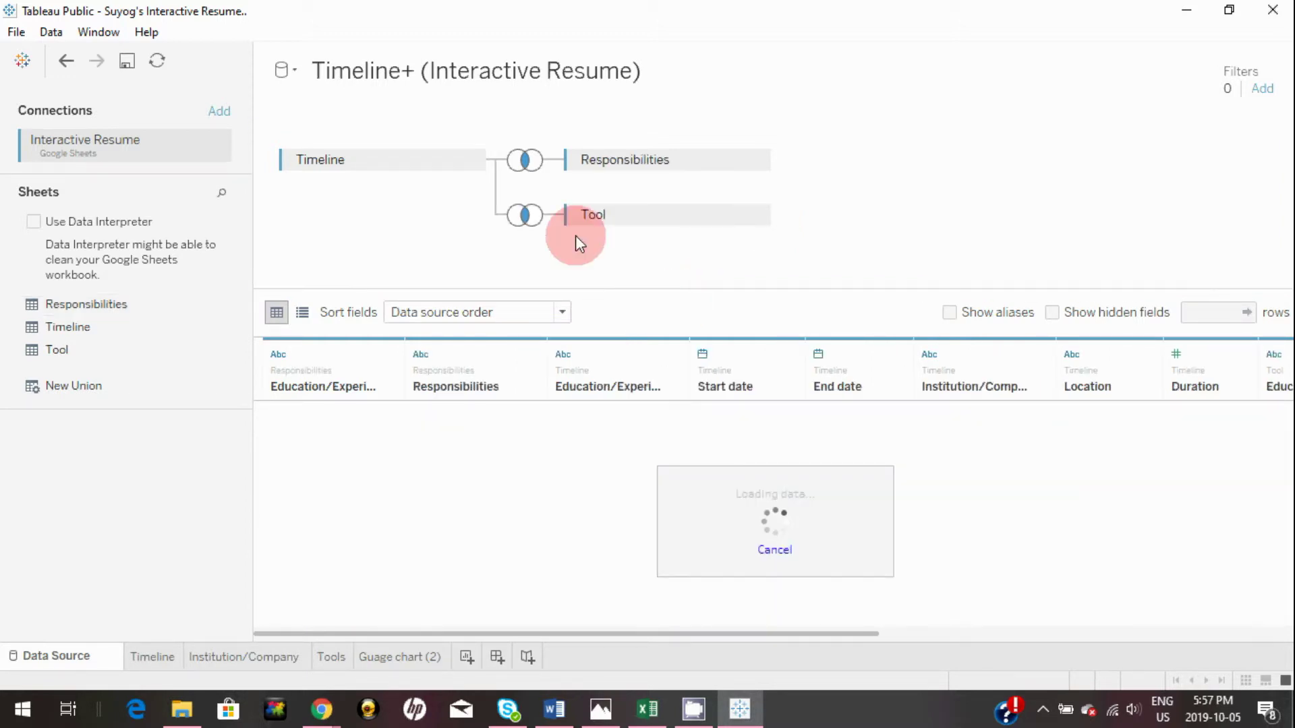
left_click(522, 176)
left_click(461, 233)
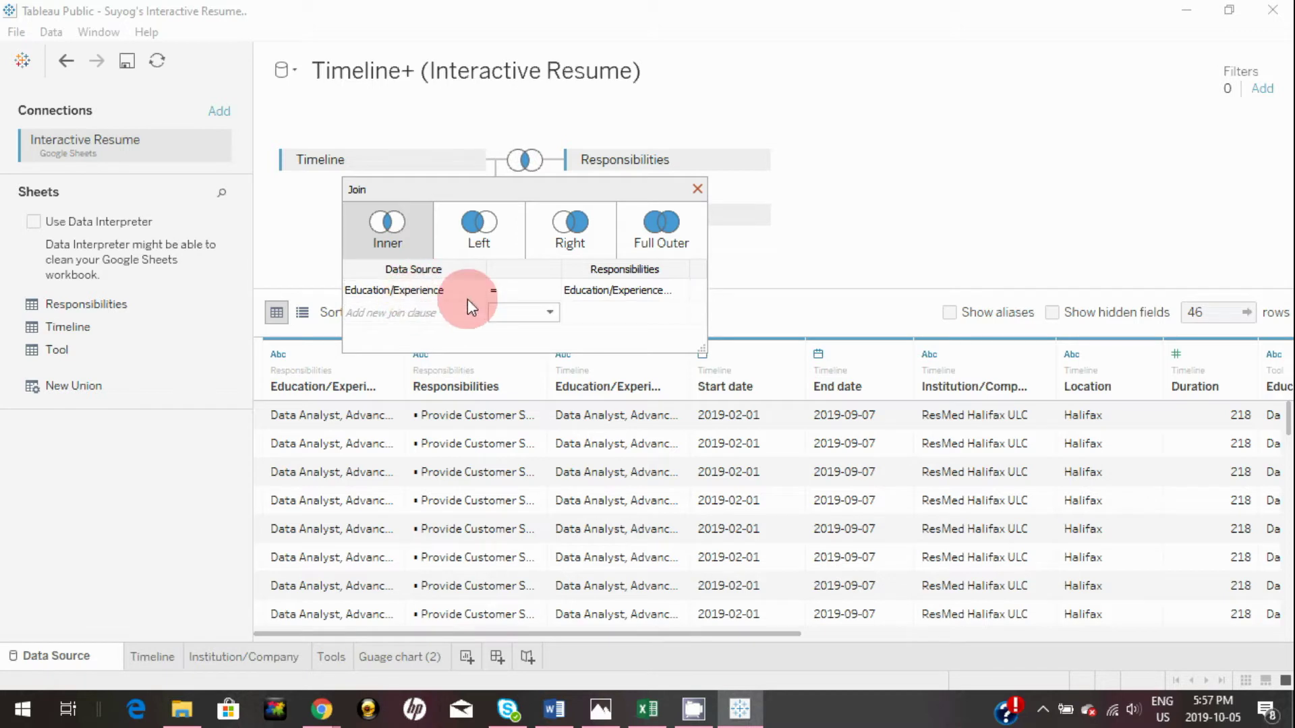
left_click(697, 189)
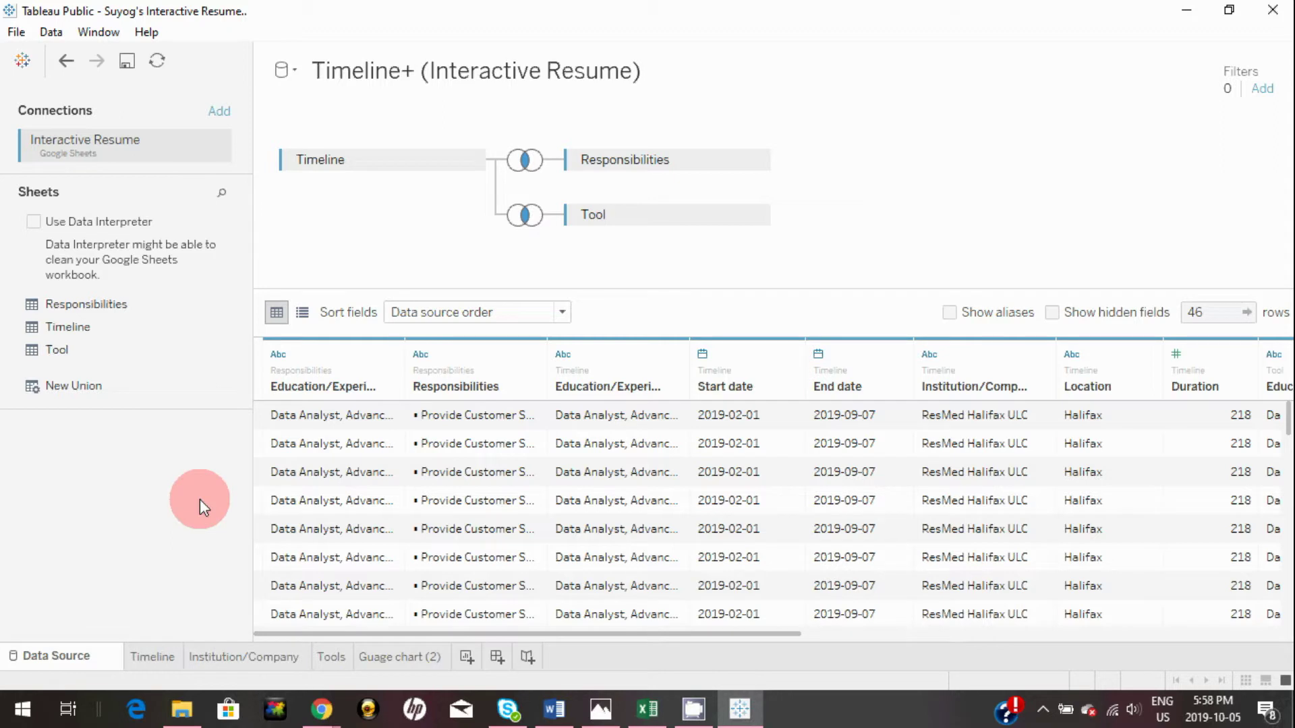
Create a new worksheet and place the Responsibilities dimension on Rows.
left_click(467, 657)
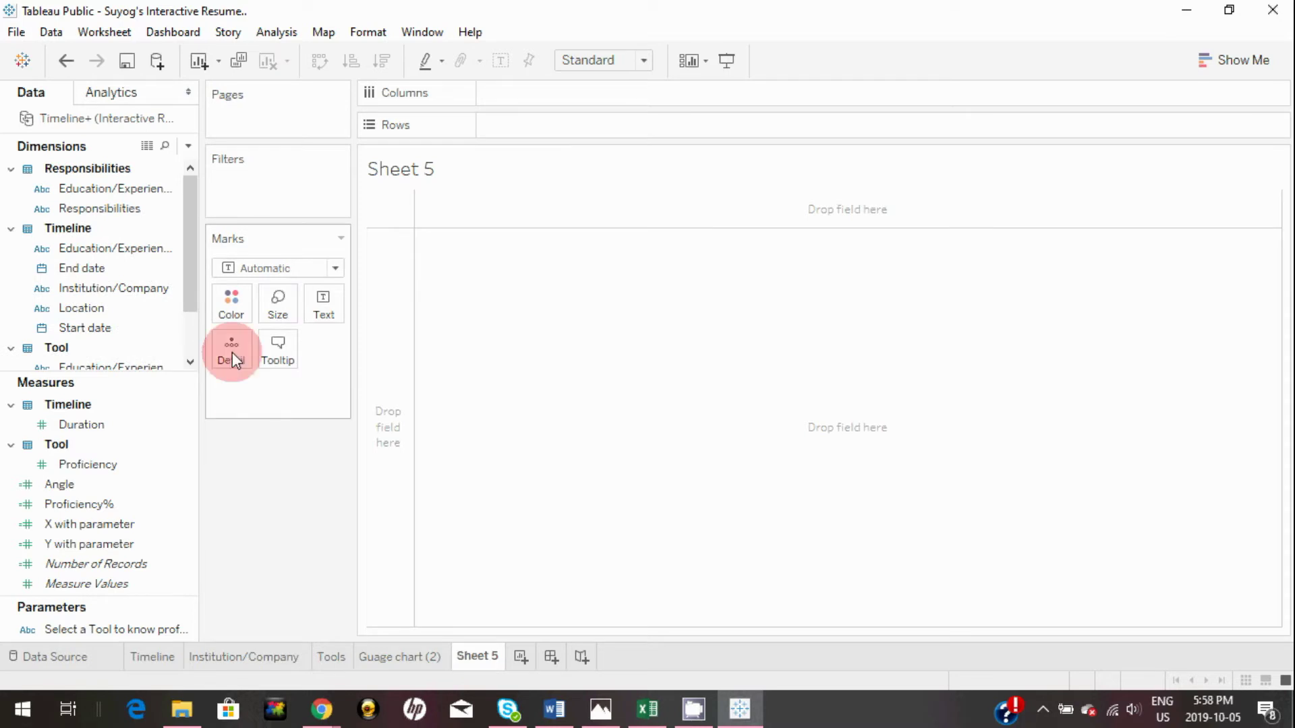
left_click(110, 209)
left_click_drag(176, 210, 584, 127)
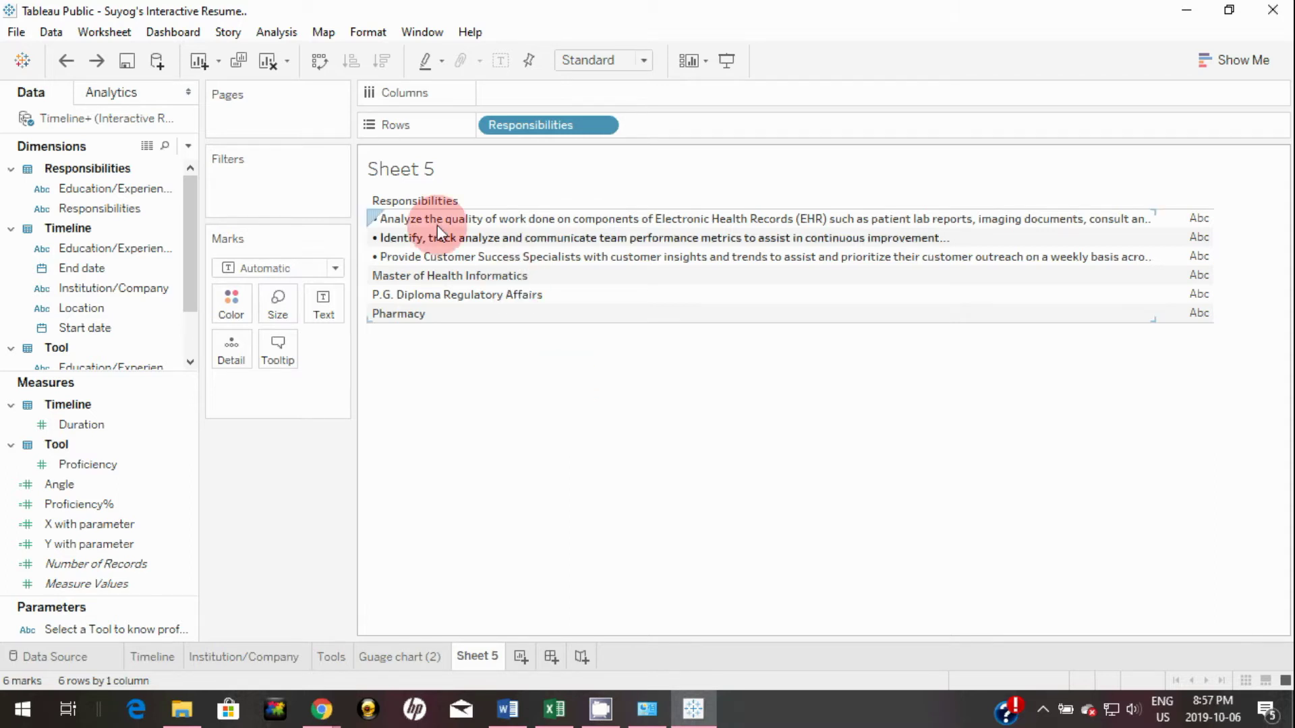
Increase the row height of the Responsibilities table enough to show each entry's full bullet text.
mouse_move(428, 216)
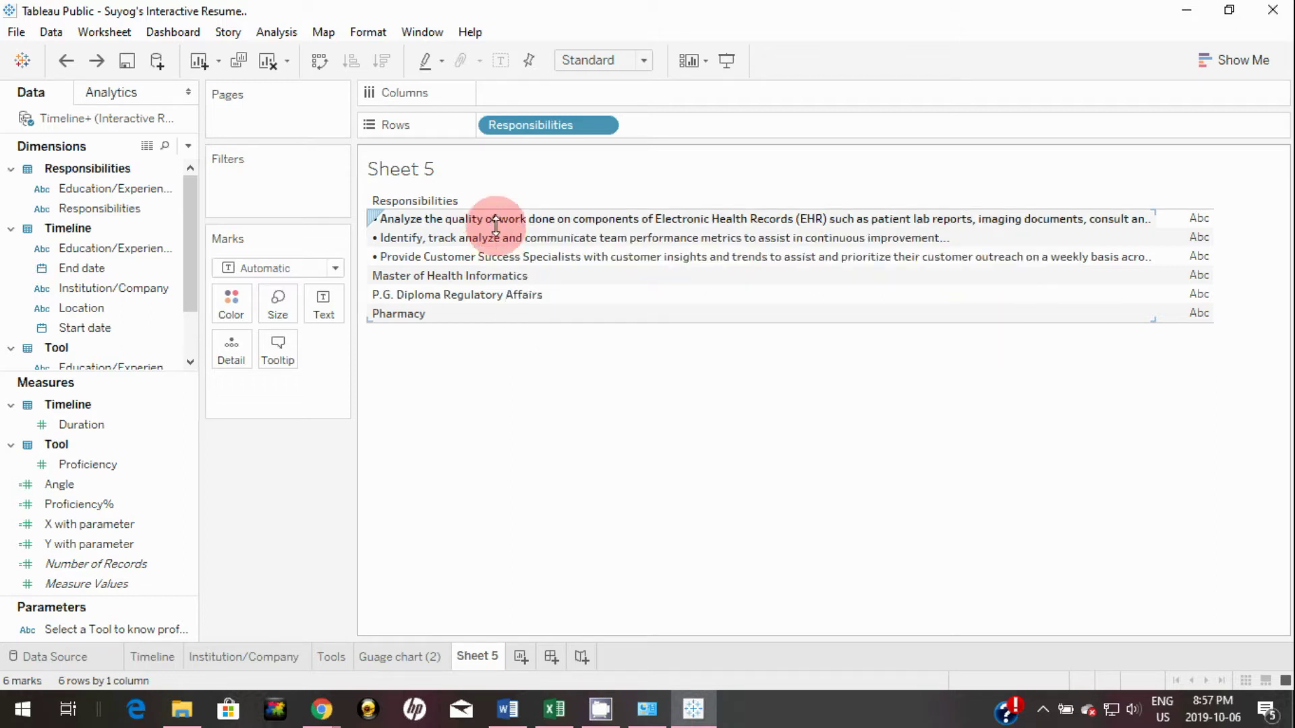
mouse_move(496, 225)
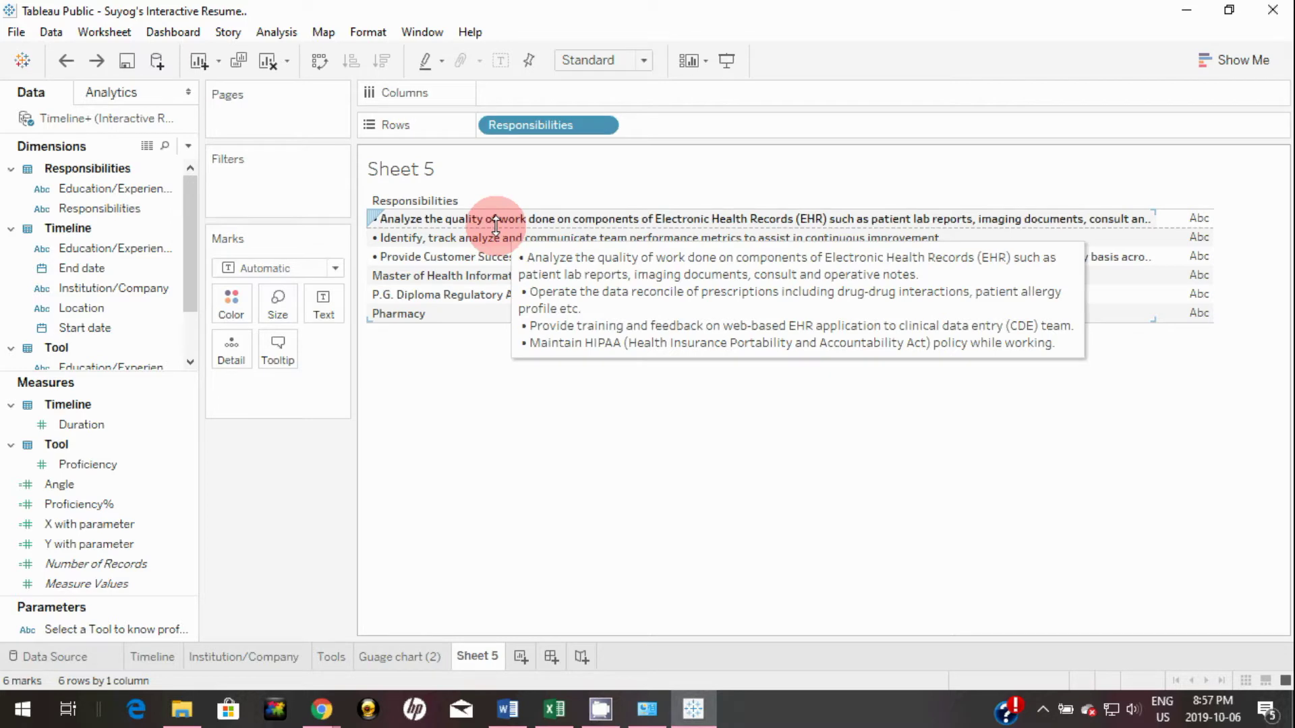
left_click_drag(496, 224, 495, 344)
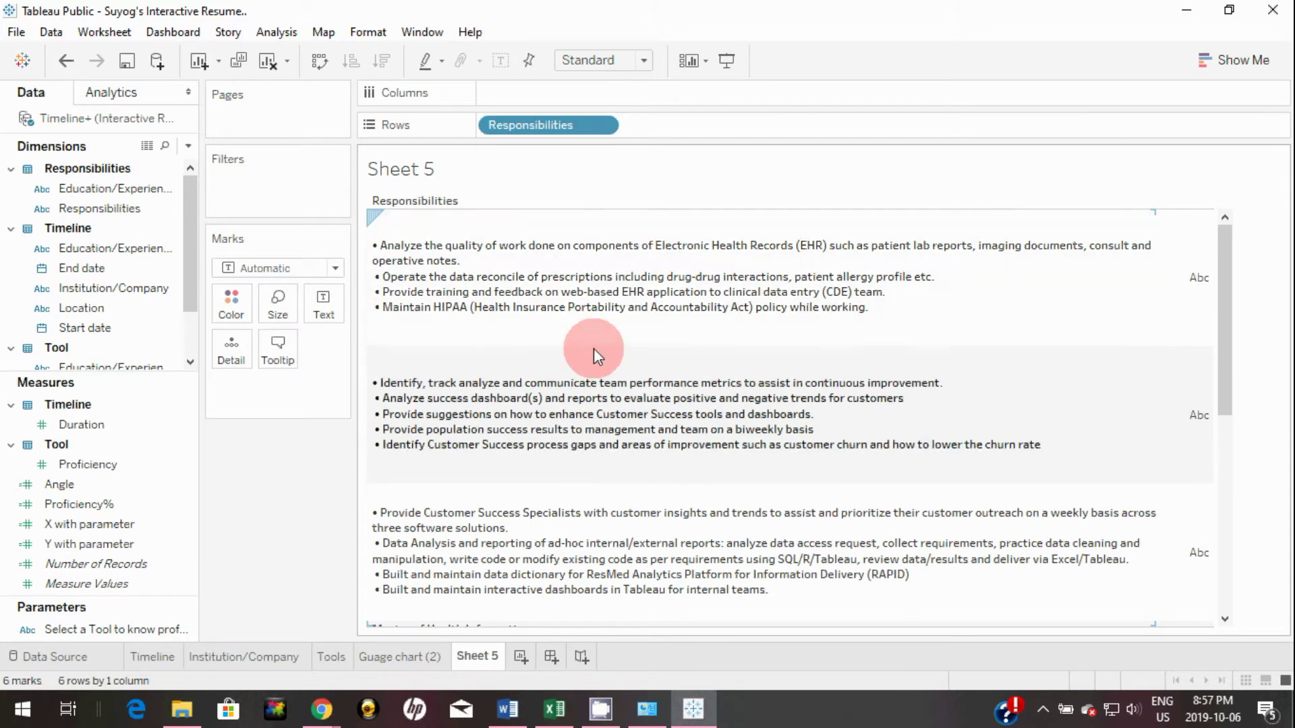
scroll(594, 348, "down", 3)
scroll(587, 397, "up", 3)
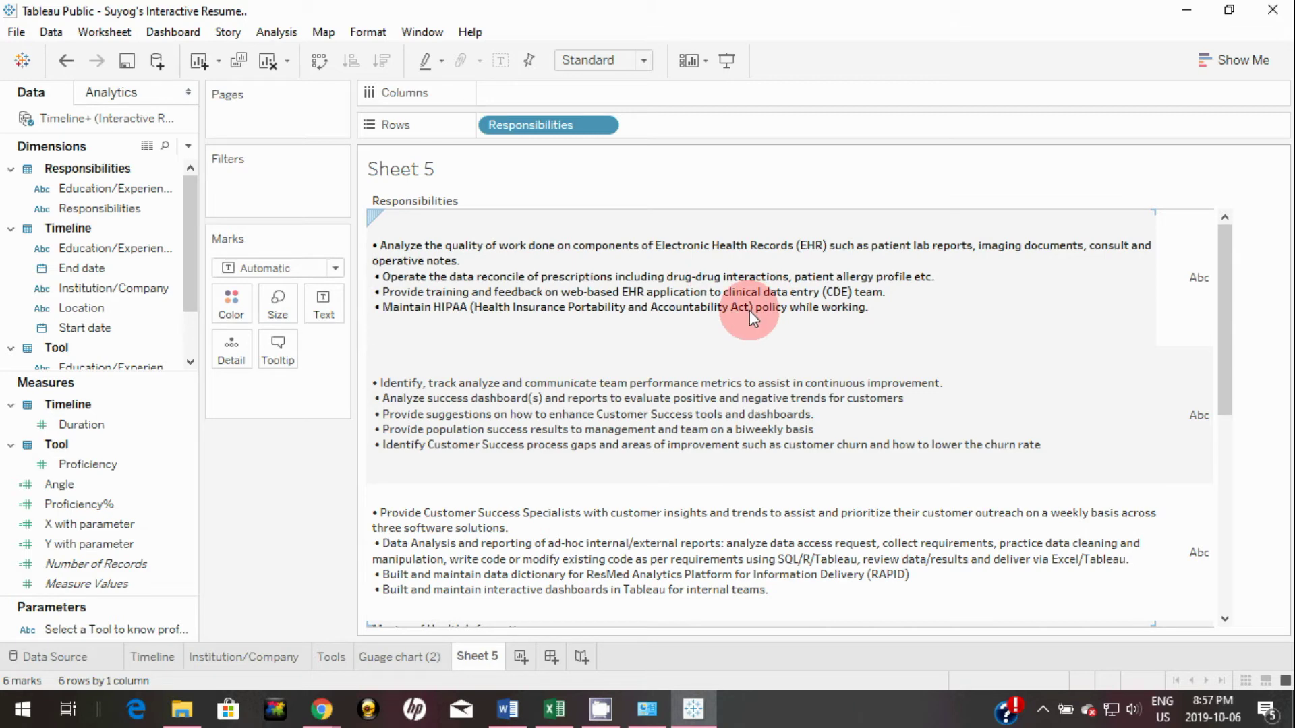
Rename the Sheet 5 worksheet as Responsibilities.
double_click(472, 657)
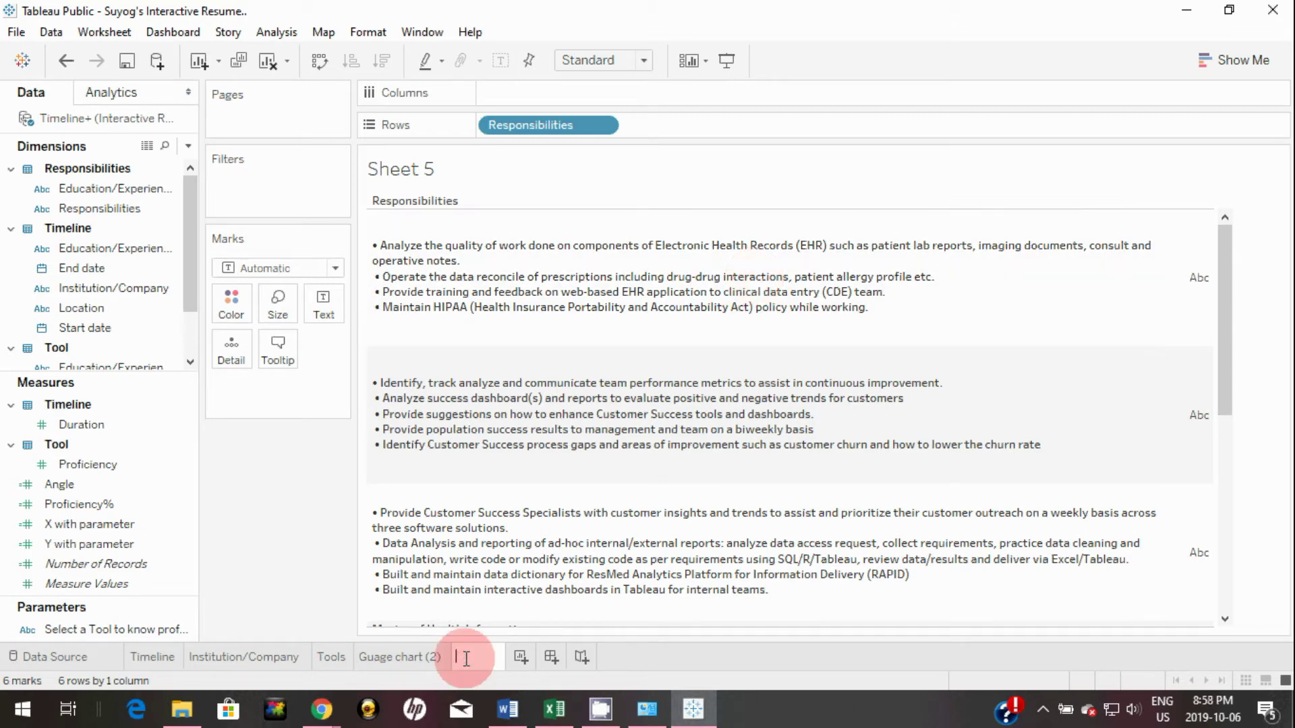
type("Responsibi")
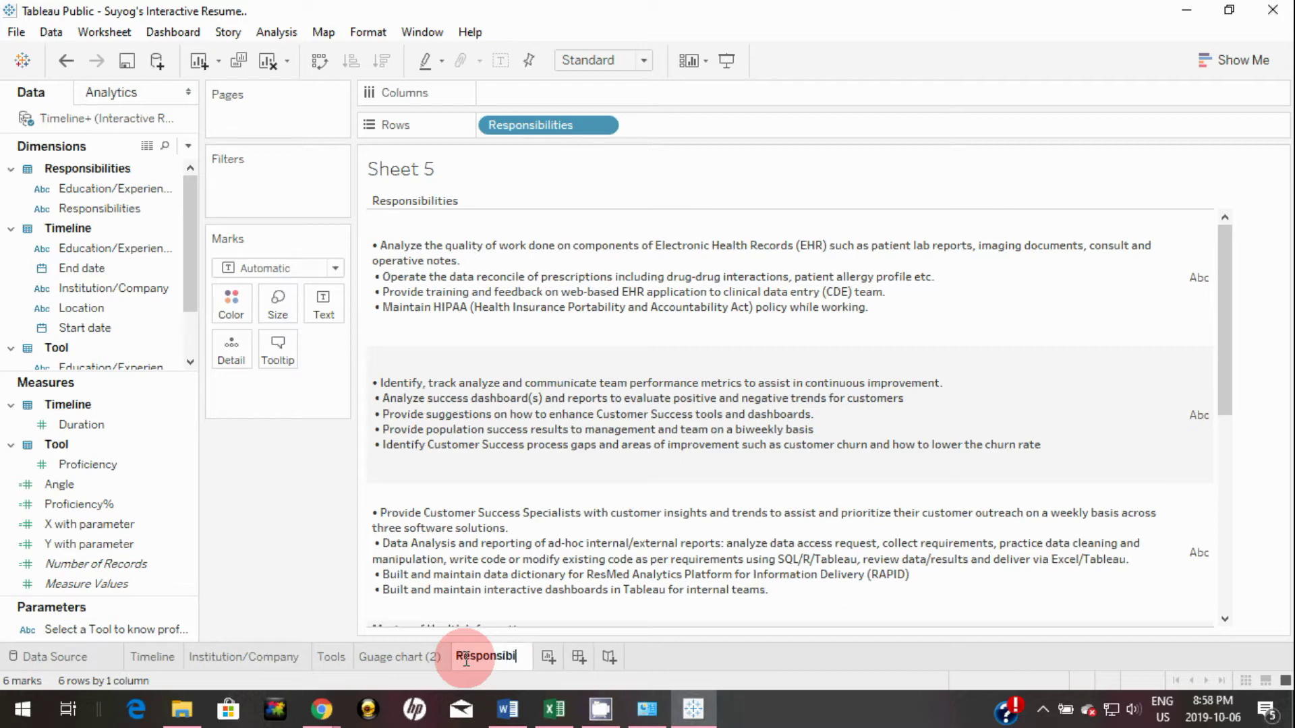
type("lities")
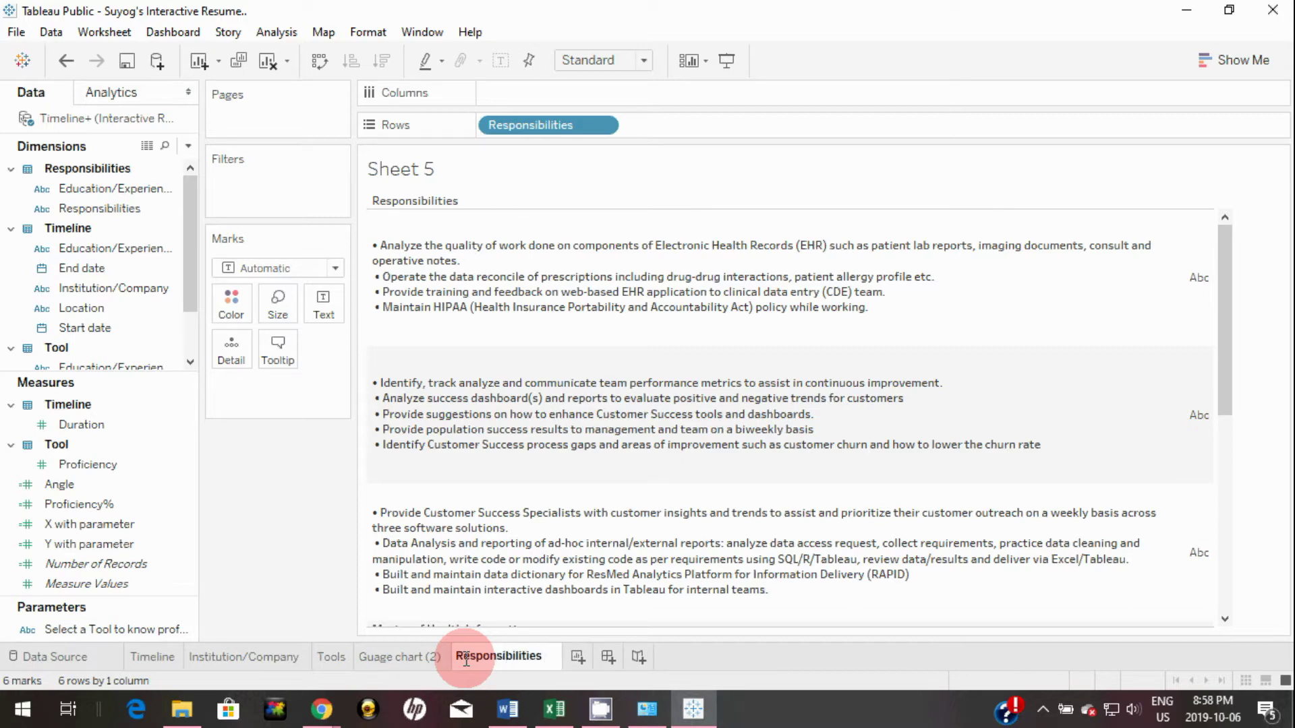
key("Return")
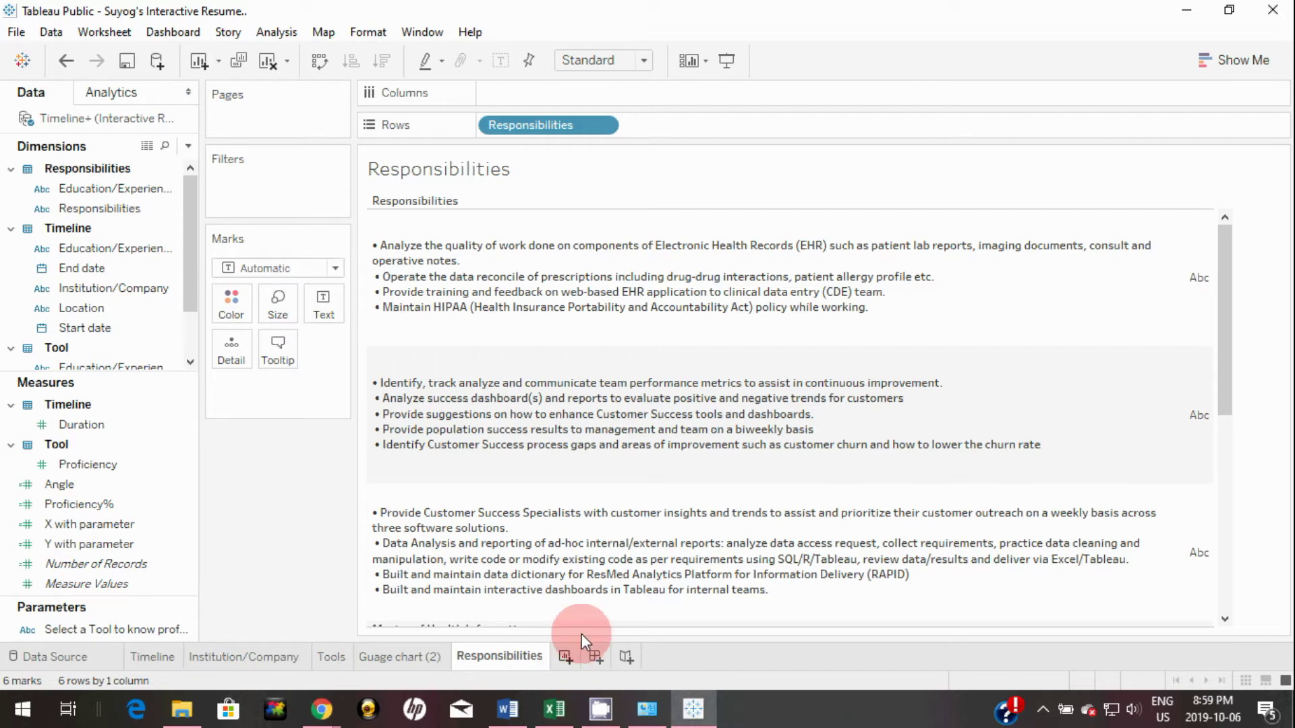
Create another worksheet and set the Location field's geographic role to City.
left_click(565, 656)
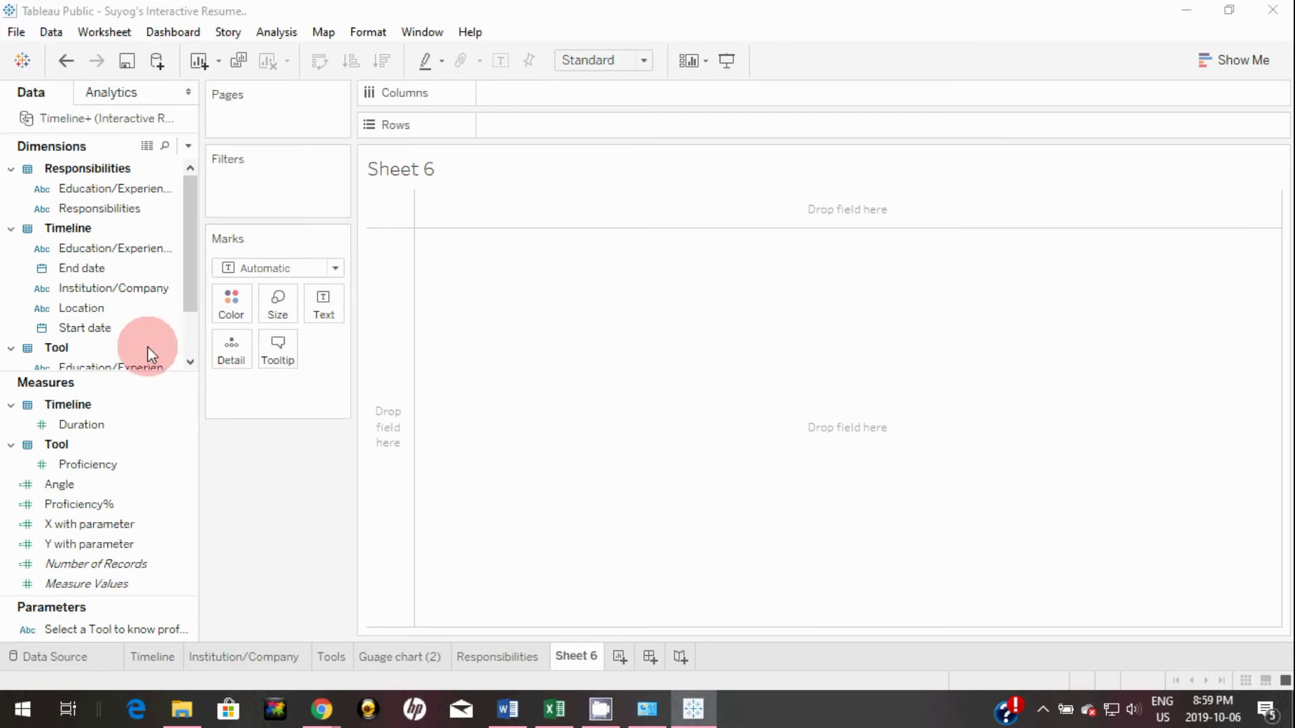
left_click(81, 310)
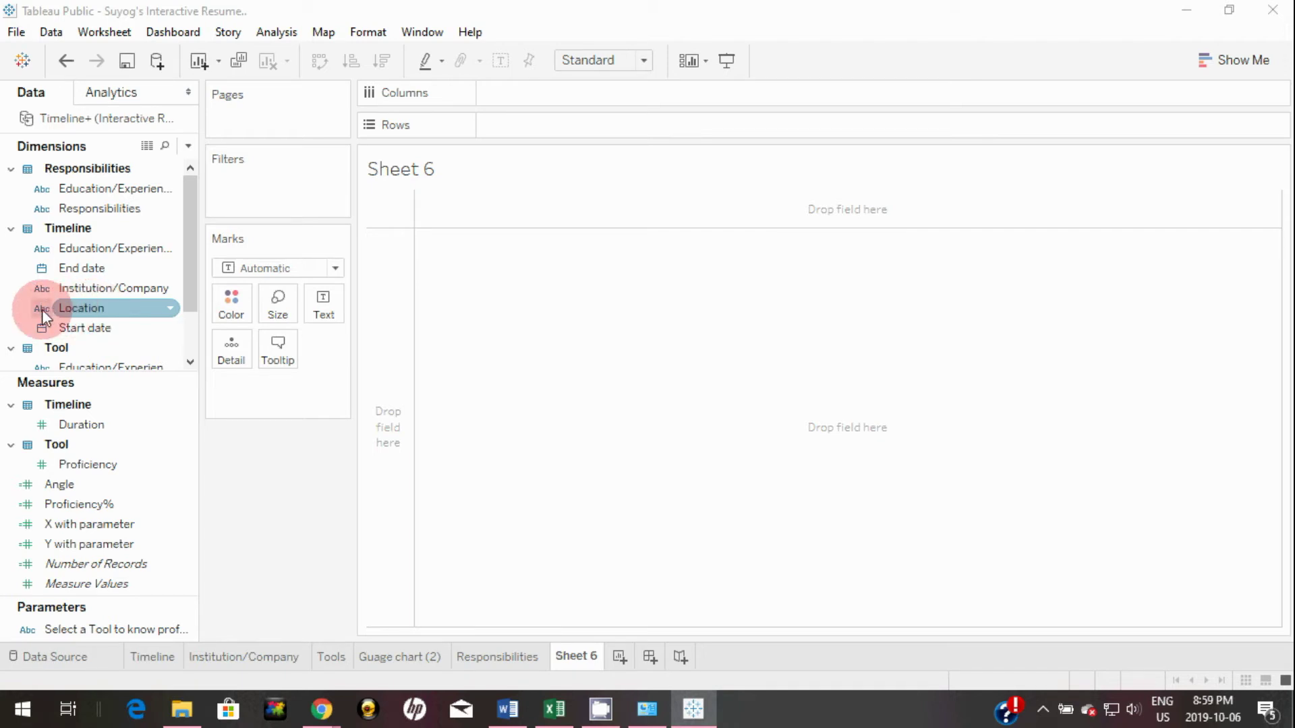
left_click(172, 308)
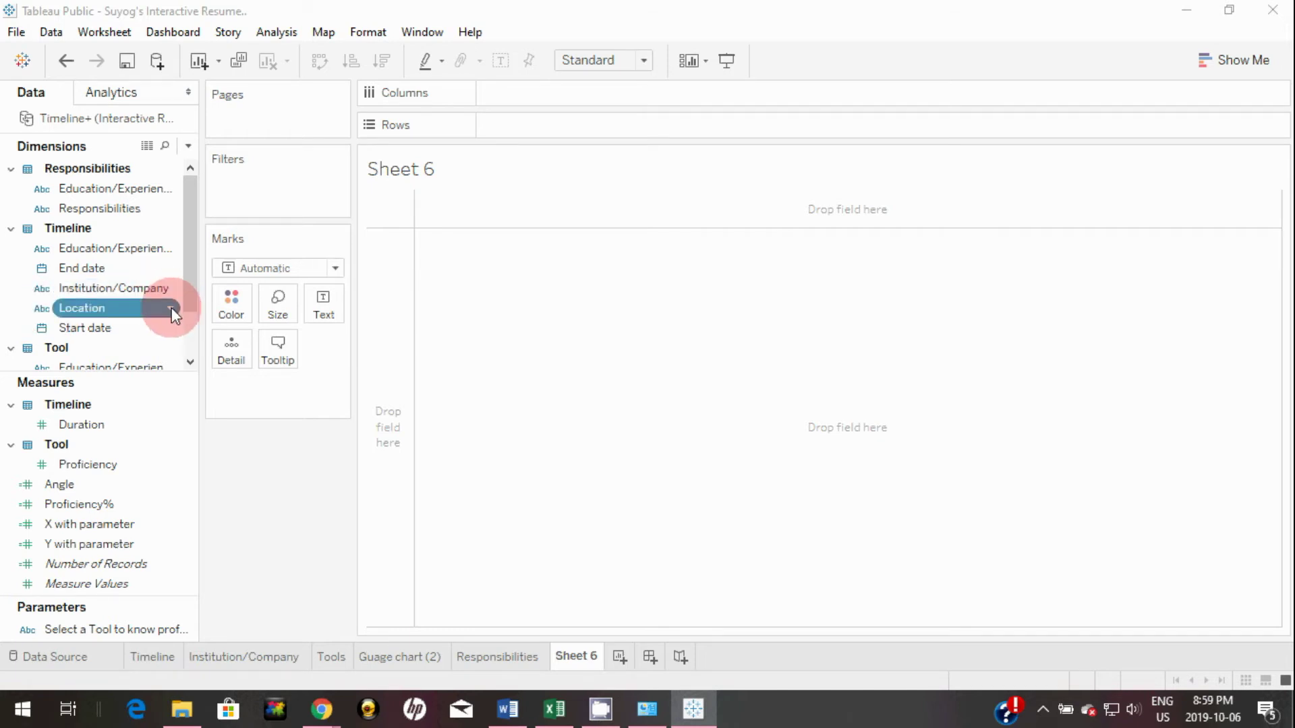
left_click(172, 310)
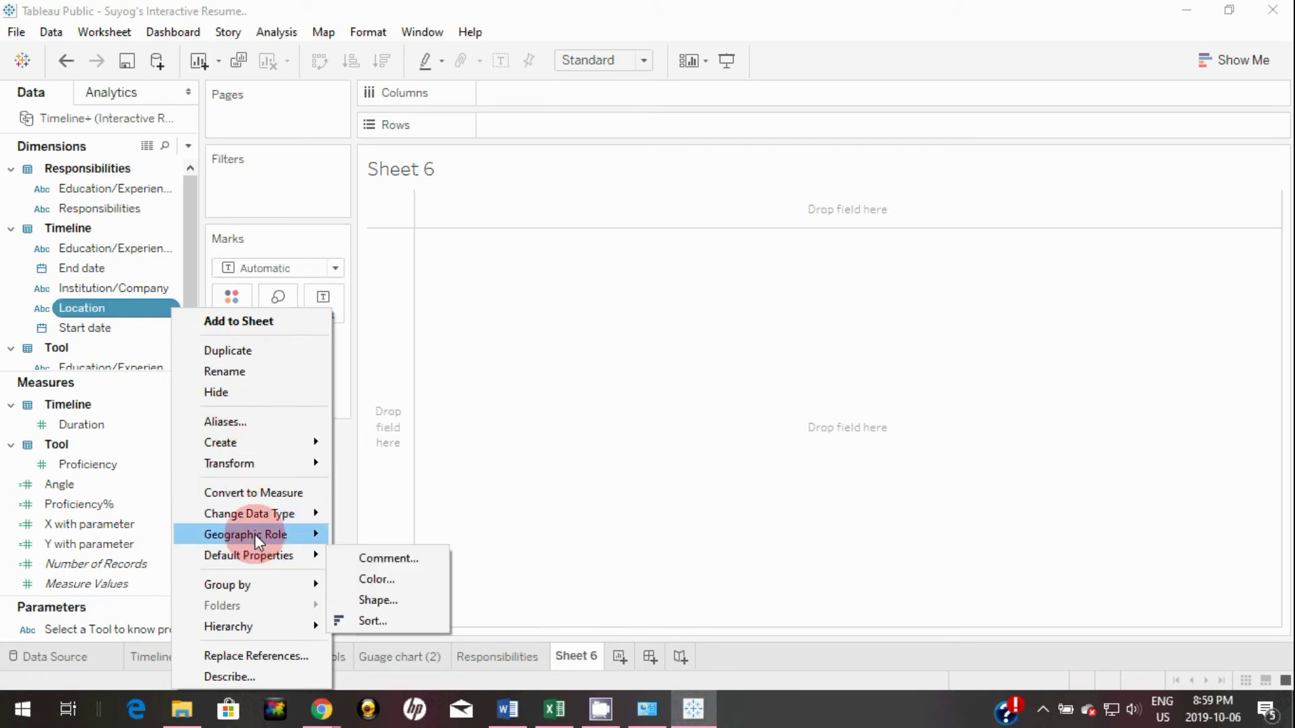
mouse_move(255, 538)
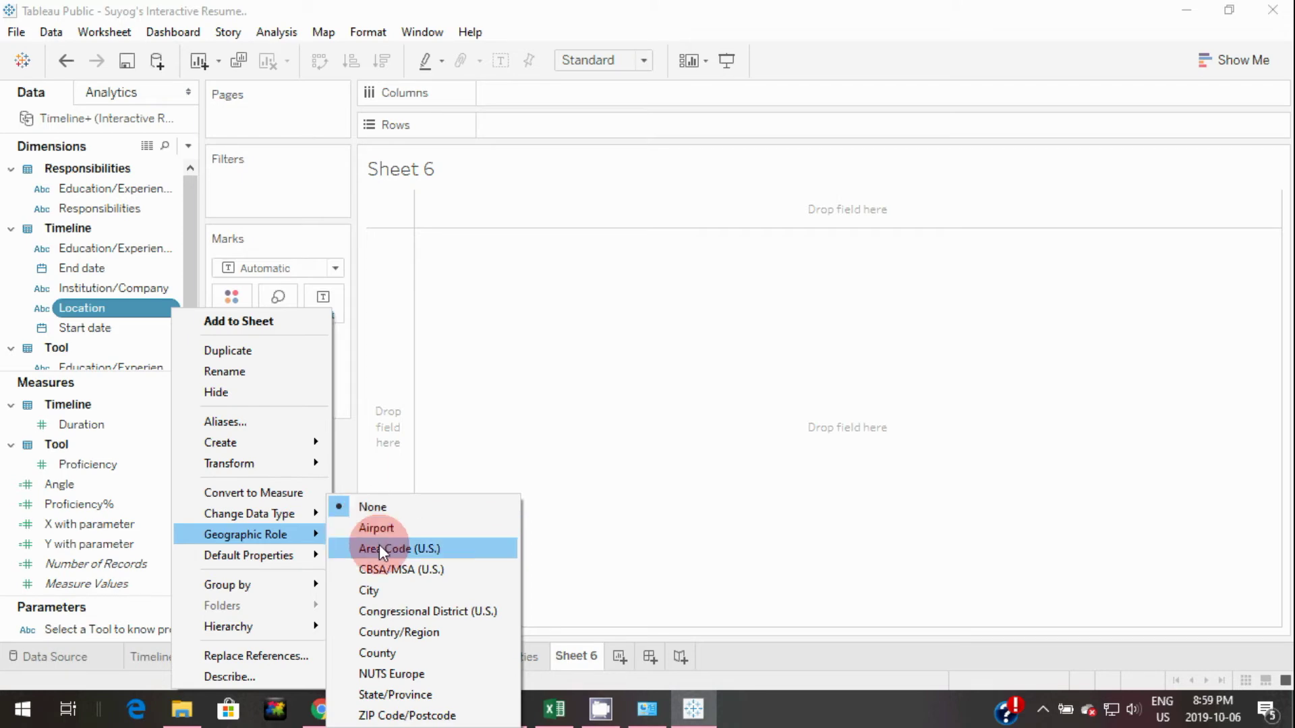
left_click(374, 591)
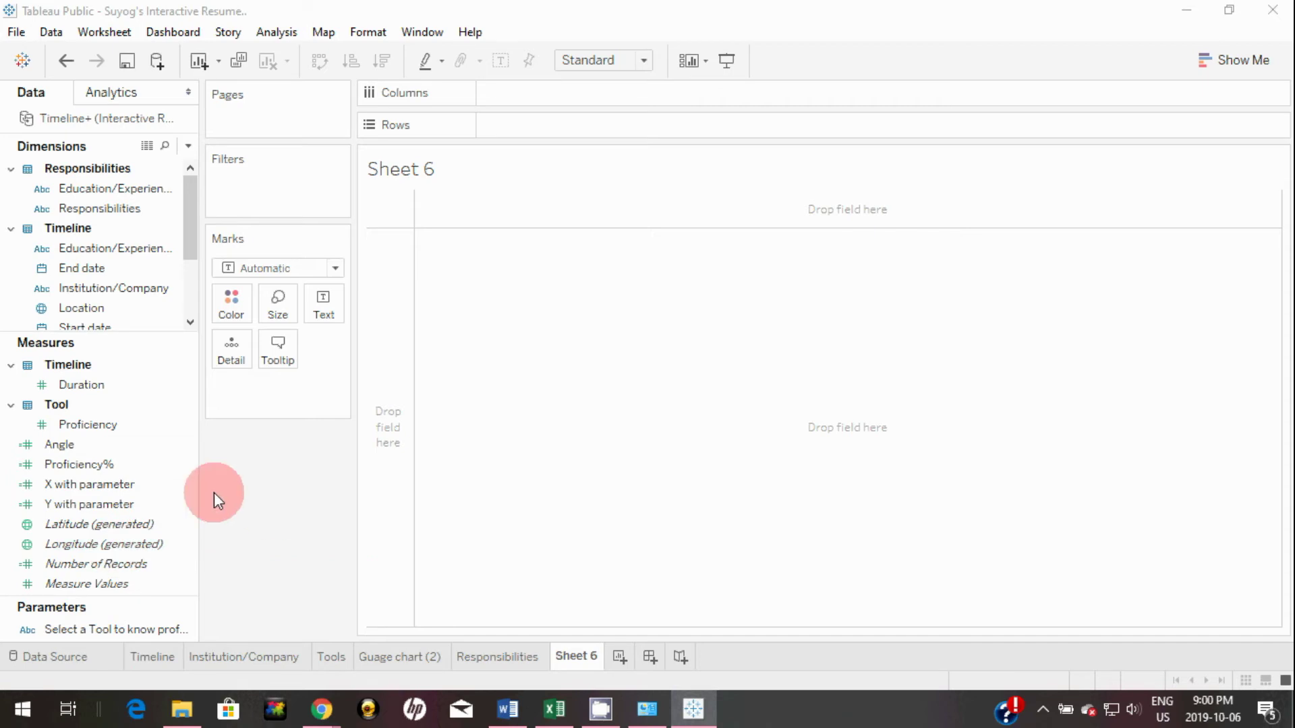
Build a blank world map with Longitude (generated) on Columns and Latitude (generated) on Rows.
left_click(92, 545)
left_click_drag(90, 540, 529, 95)
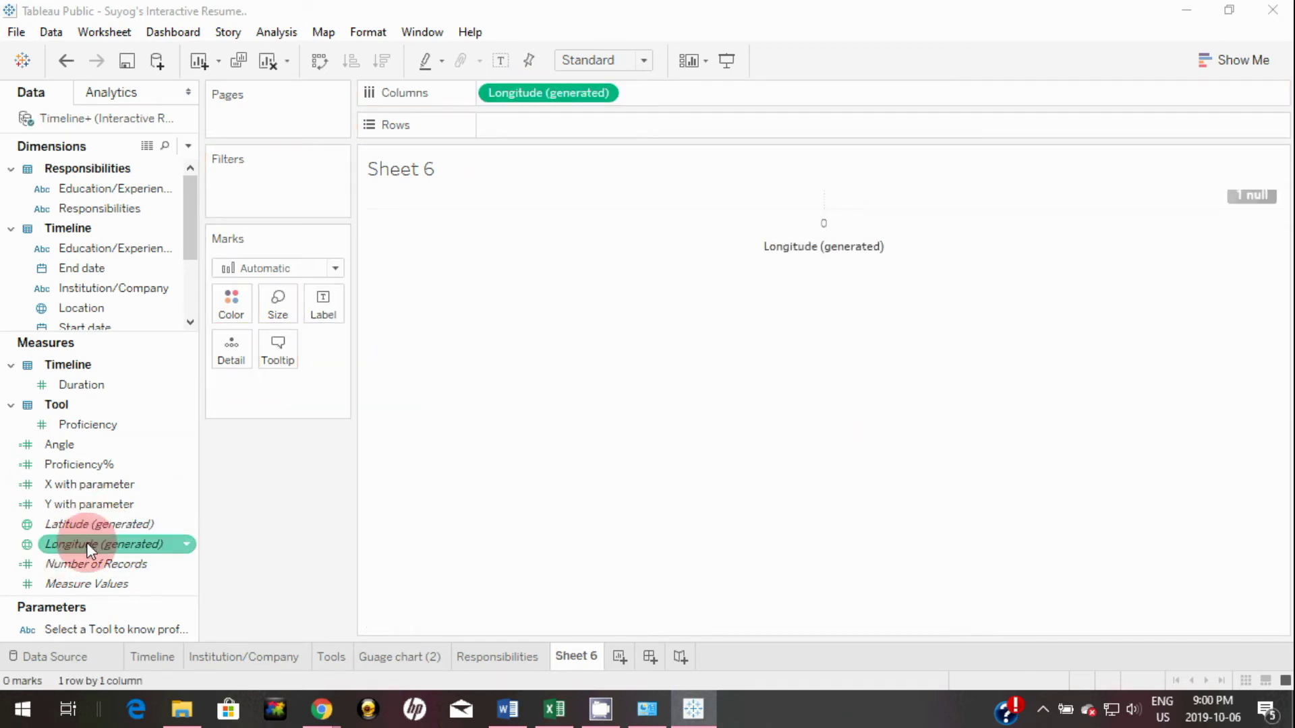
mouse_move(86, 542)
left_mouse_down()
mouse_move(520, 119)
mouse_move(528, 131)
left_mouse_up()
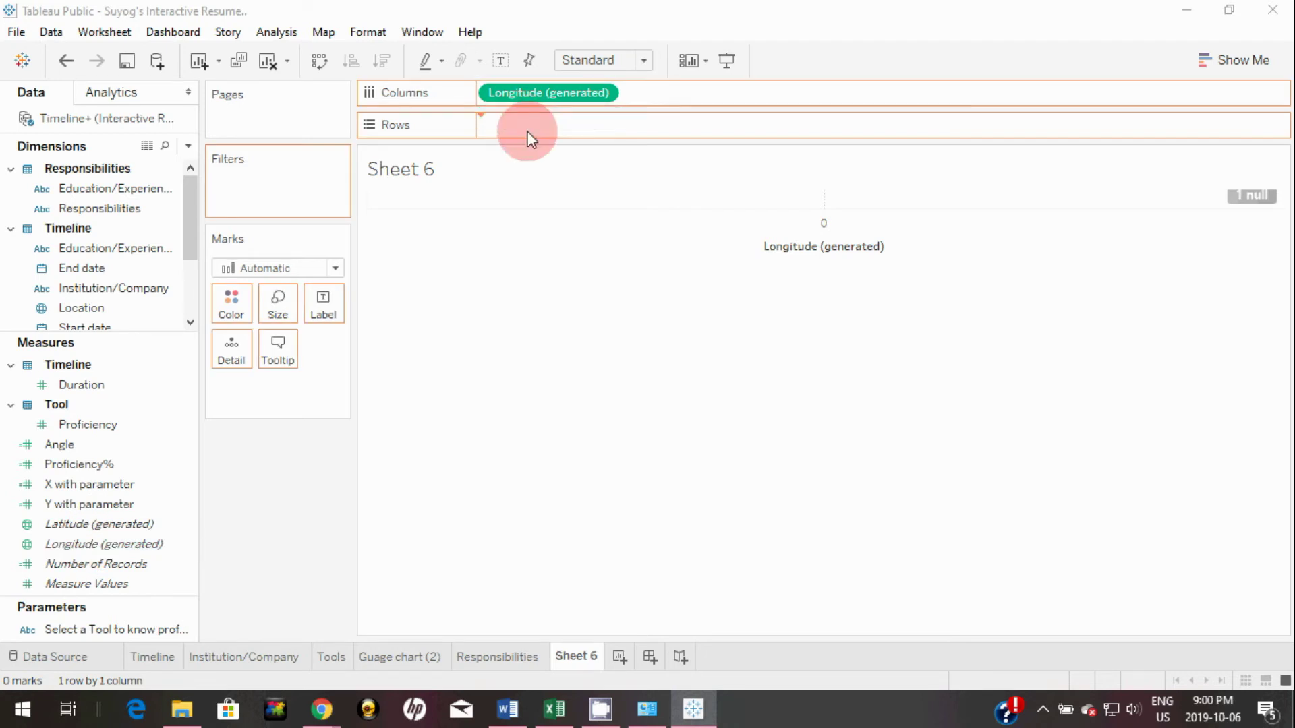
left_click_drag(528, 138, 529, 138)
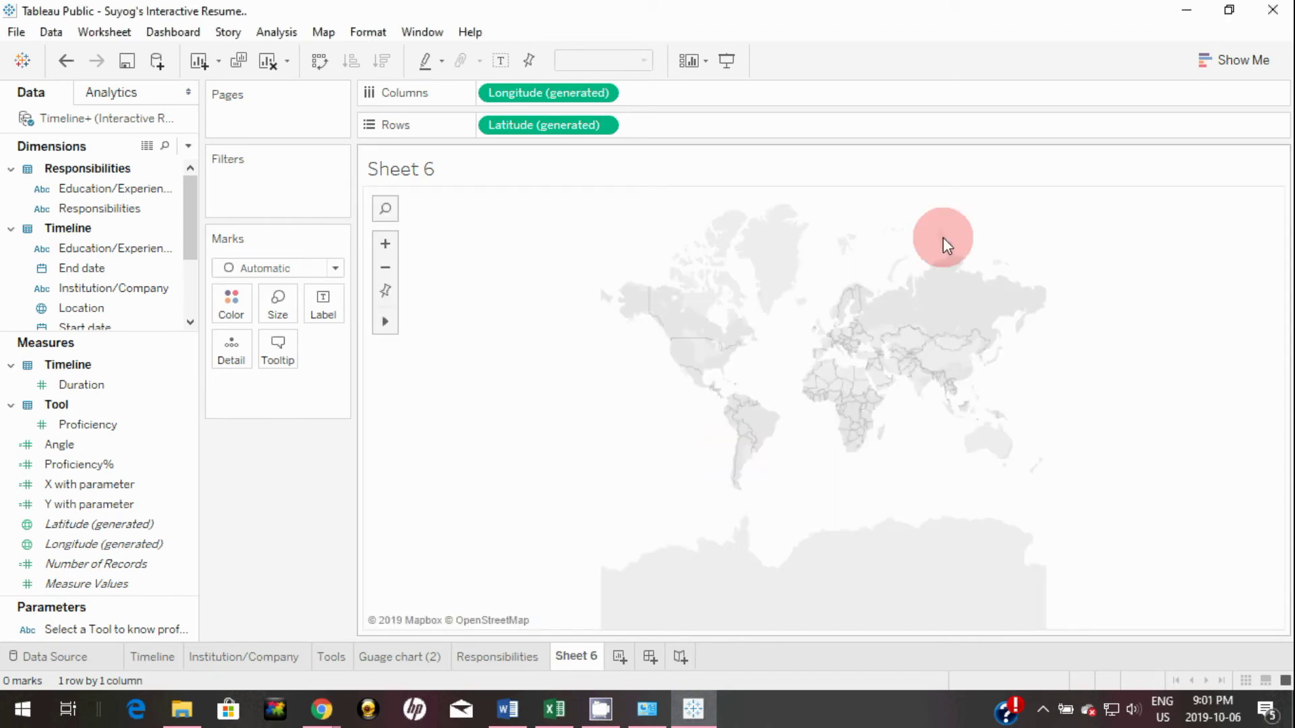
Label the map marks with the Location field from the Timeline table.
scroll(97, 273, "down", 1)
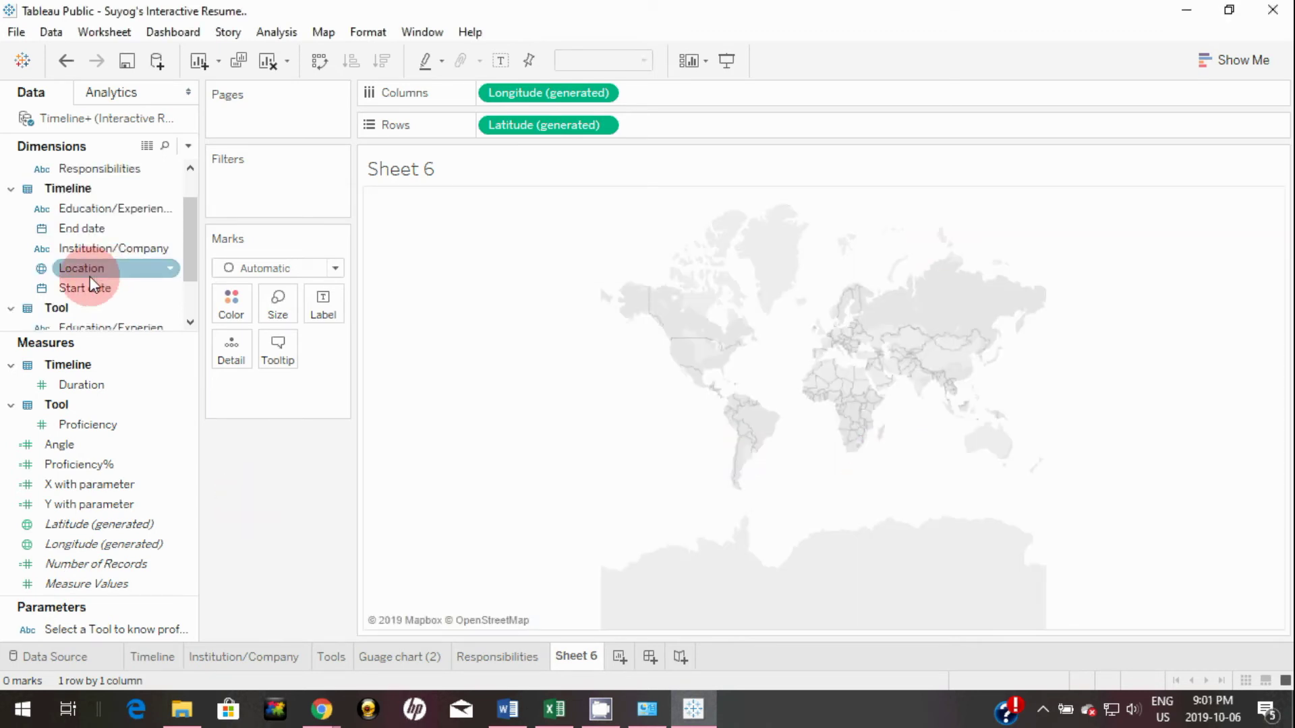
left_click_drag(90, 277, 318, 312)
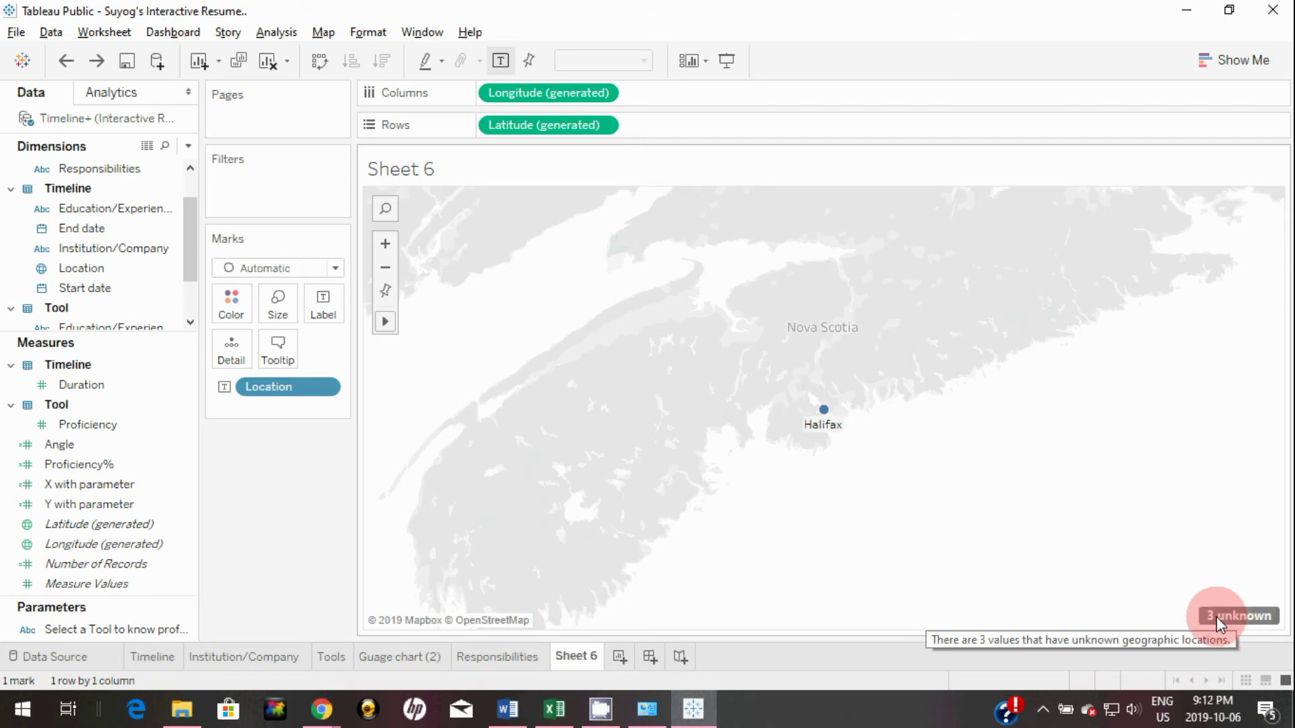
Try showing the unknown Location values at their default position on the map, and undo that choice.
left_click(1216, 616)
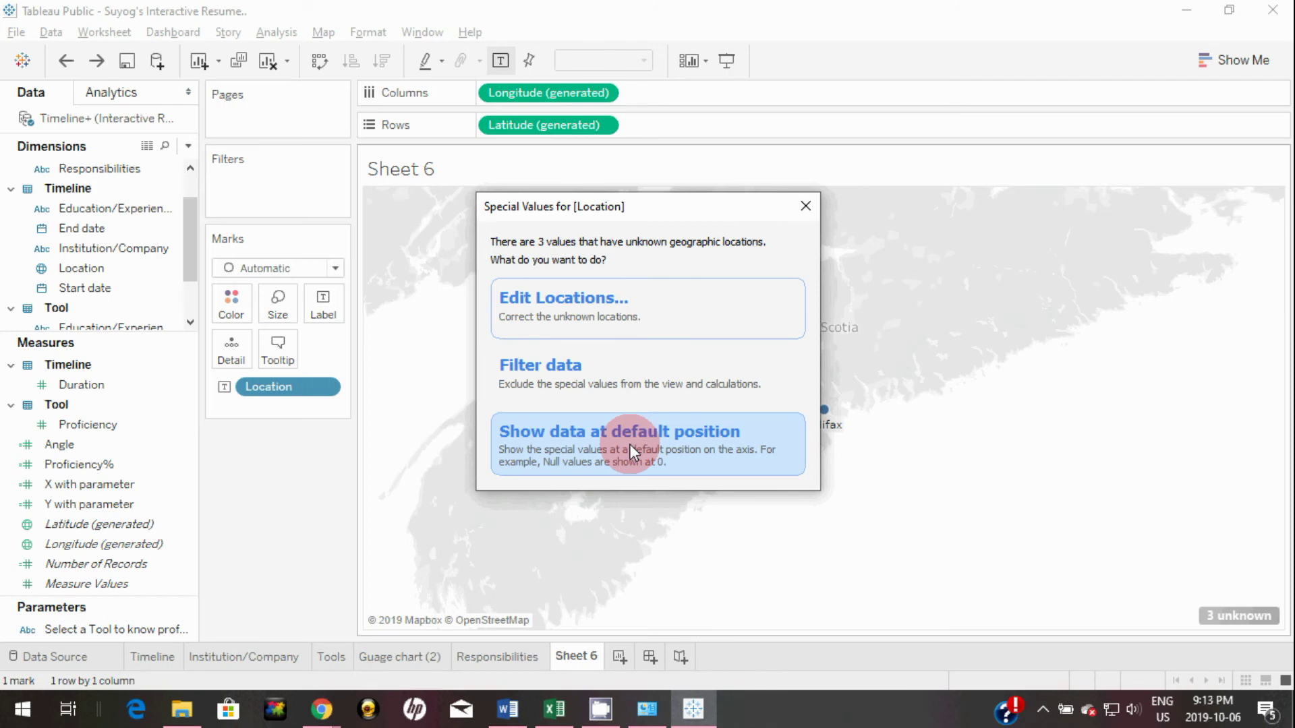
left_click(629, 443)
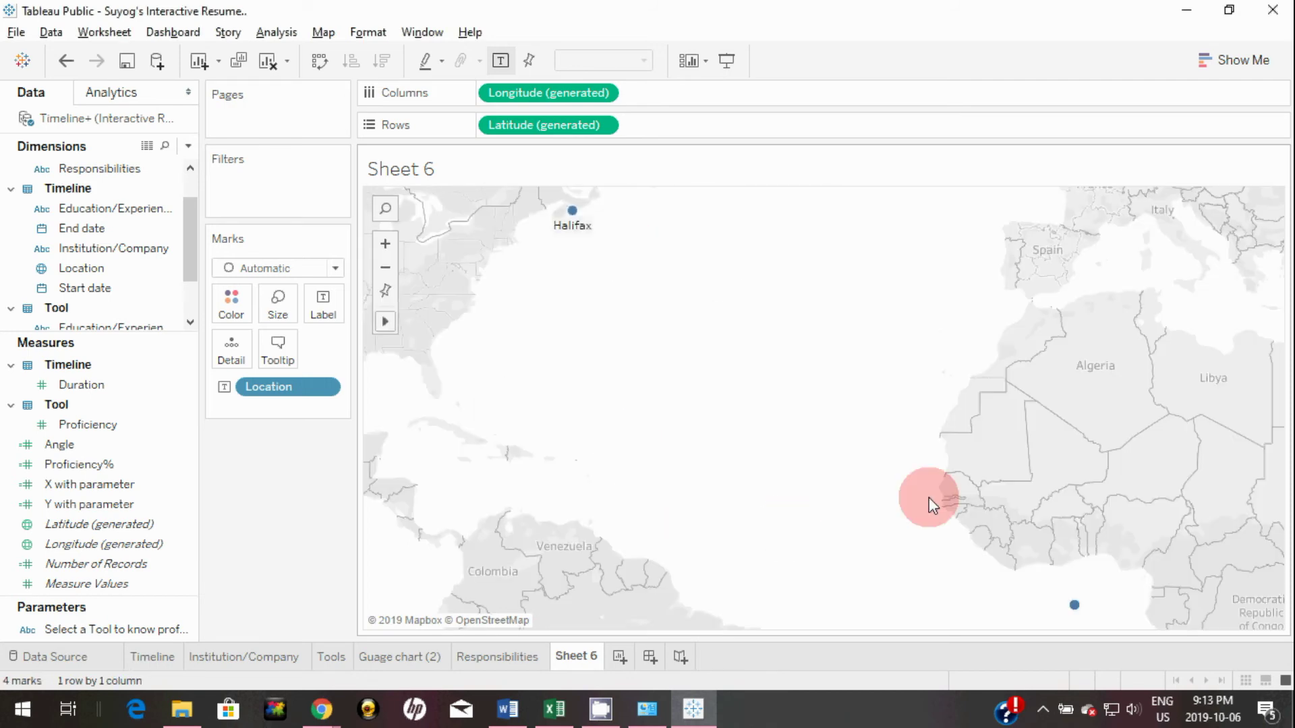
mouse_move(1087, 614)
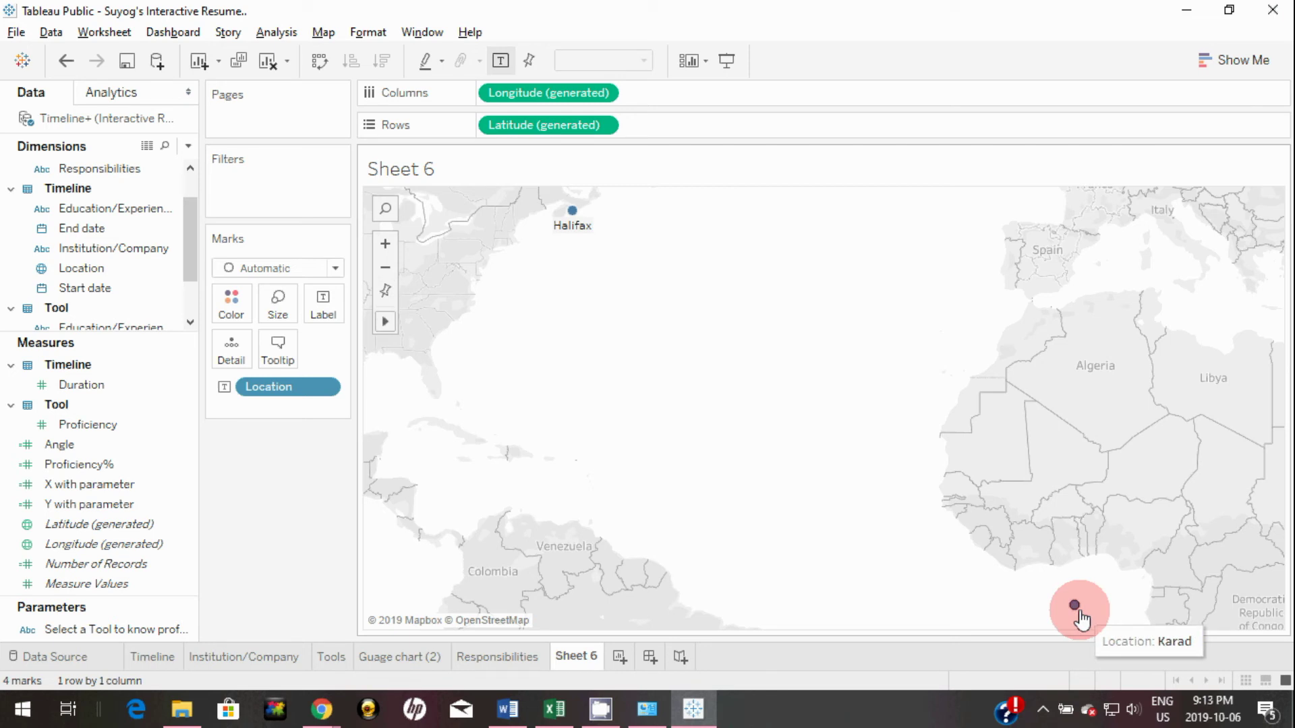
left_click(58, 64)
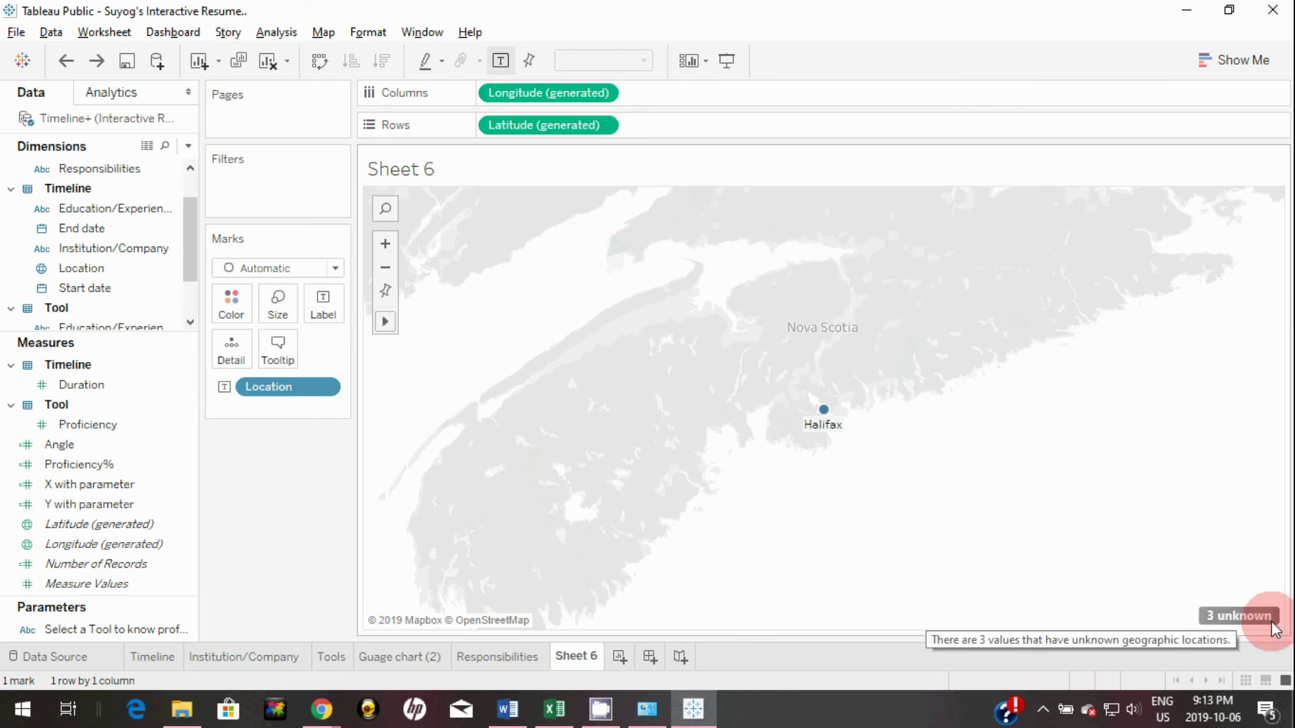
Edit the unknown locations and set their Country/Region geographic role to None.
left_click(1243, 621)
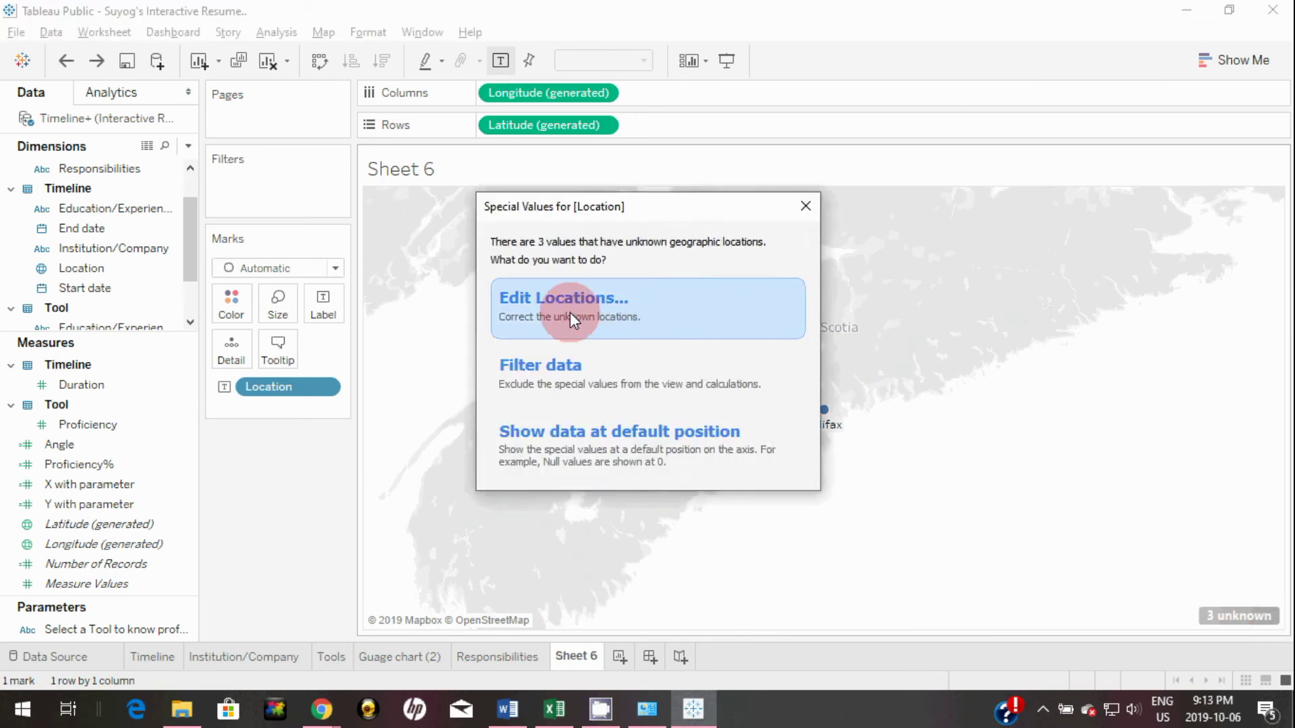
left_click(564, 302)
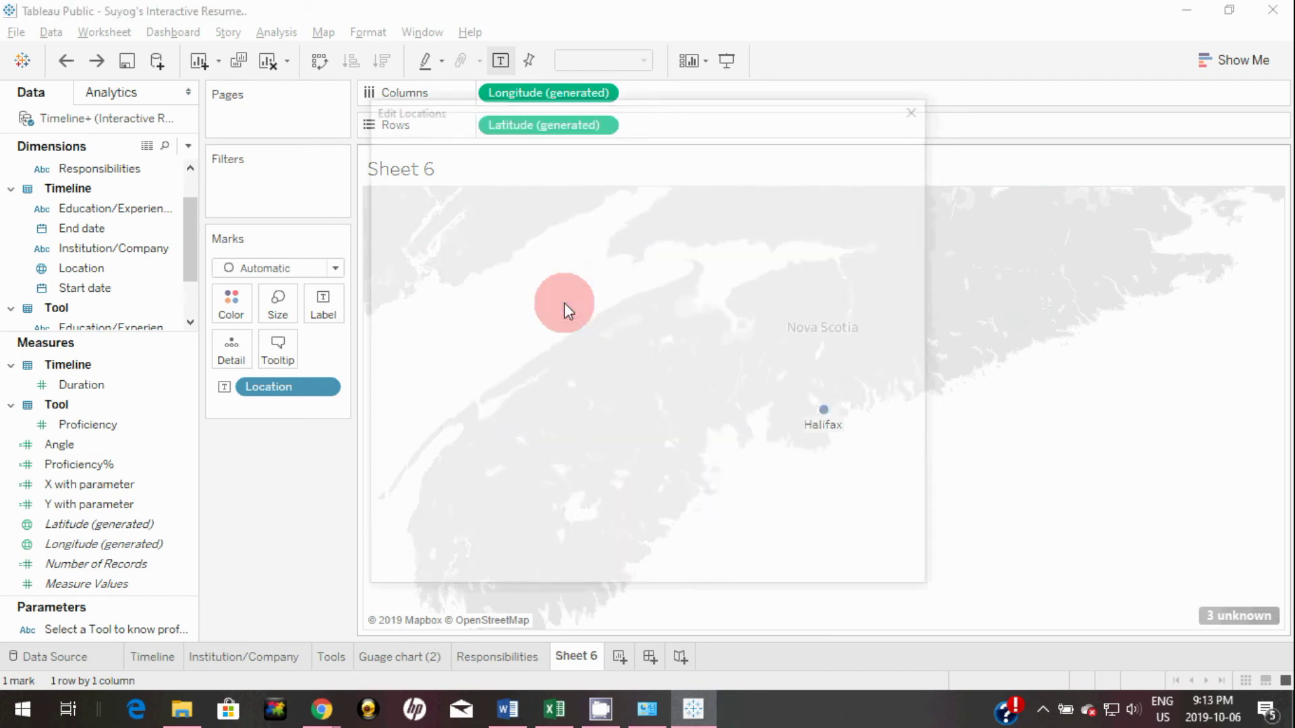
left_click(529, 164)
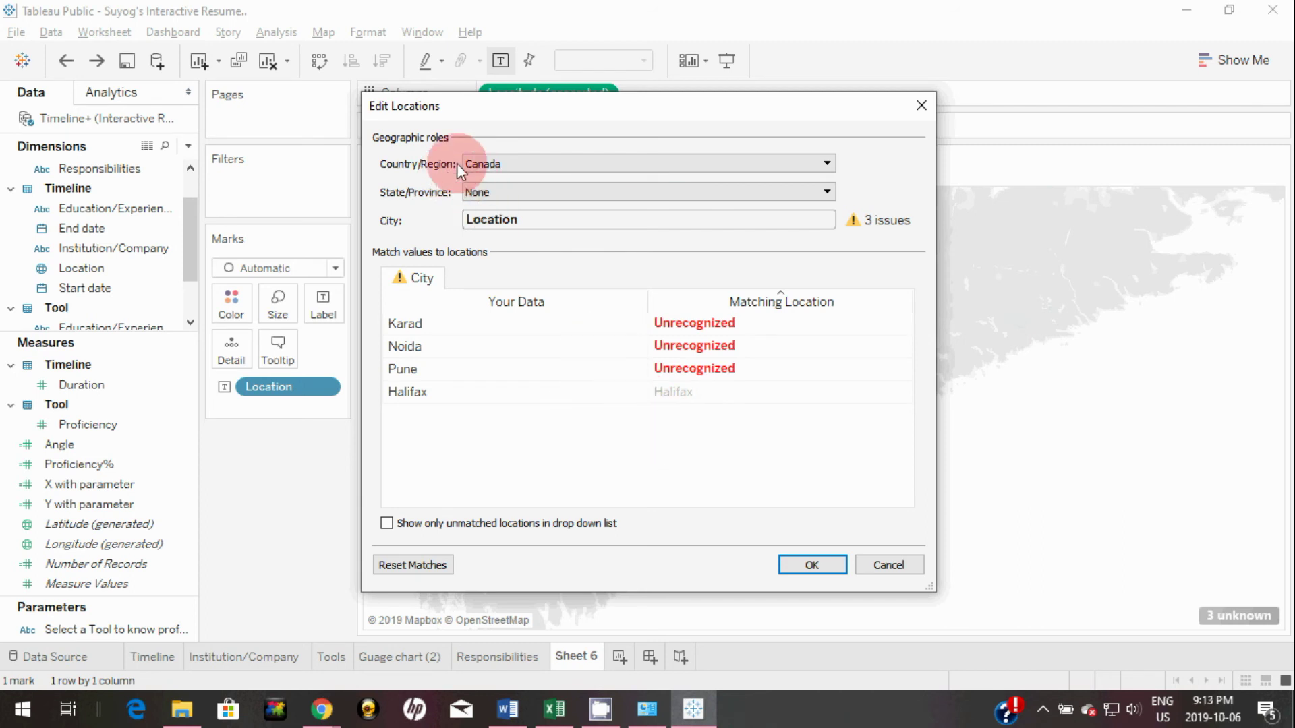
left_click(535, 165)
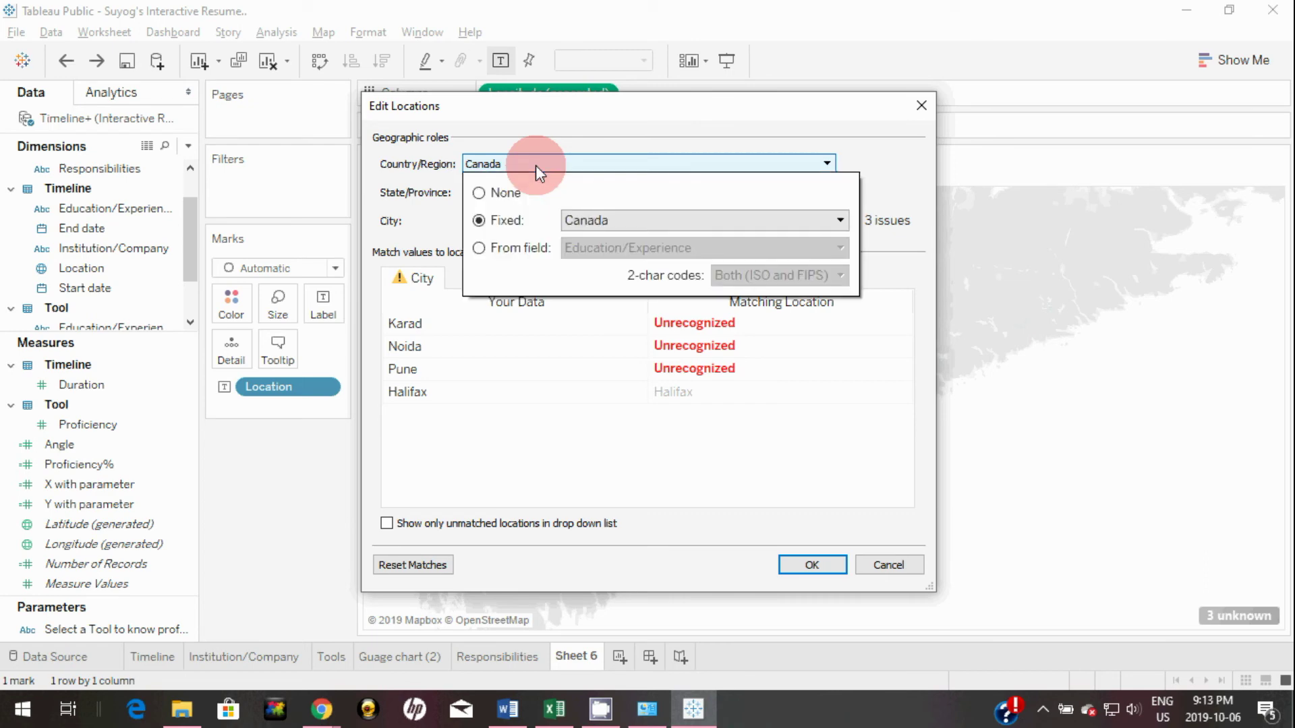
left_click(480, 194)
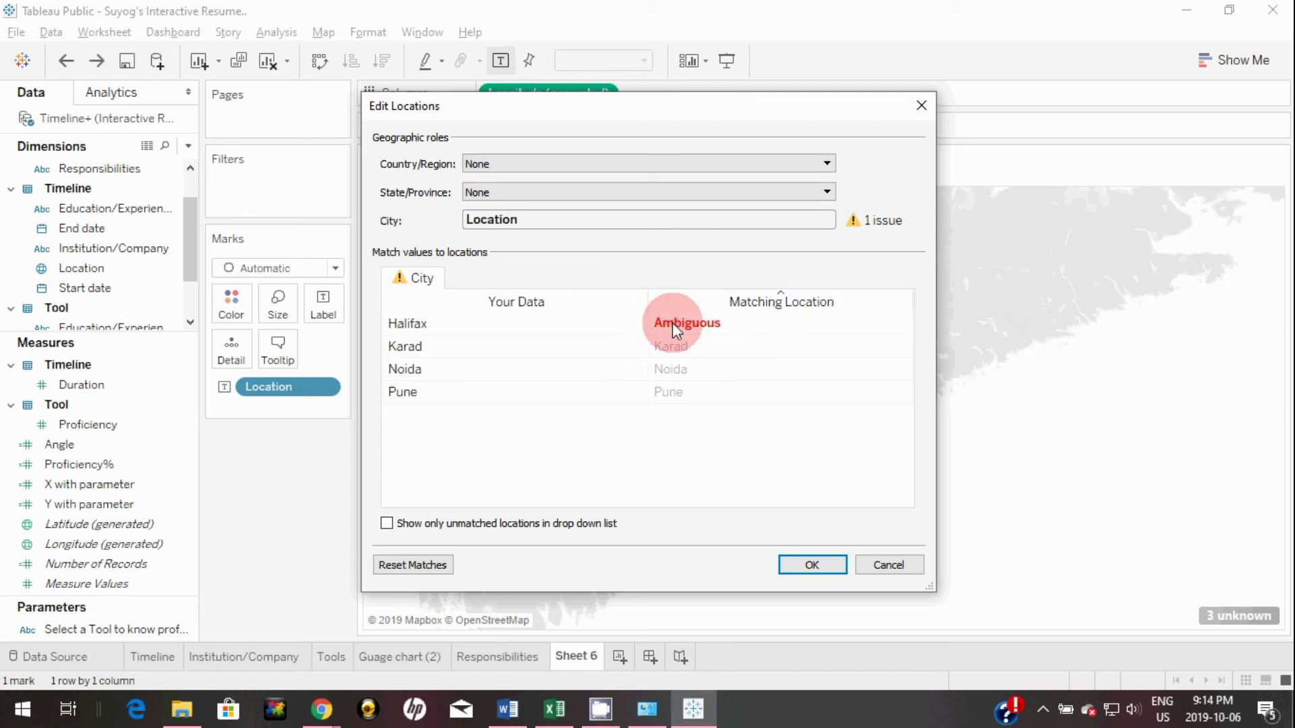
Match Halifax to latitude 44.651070 and longitude -63.582687, checking its coordinates in the Google search results in Chrome, and apply the location edits.
left_click(673, 322)
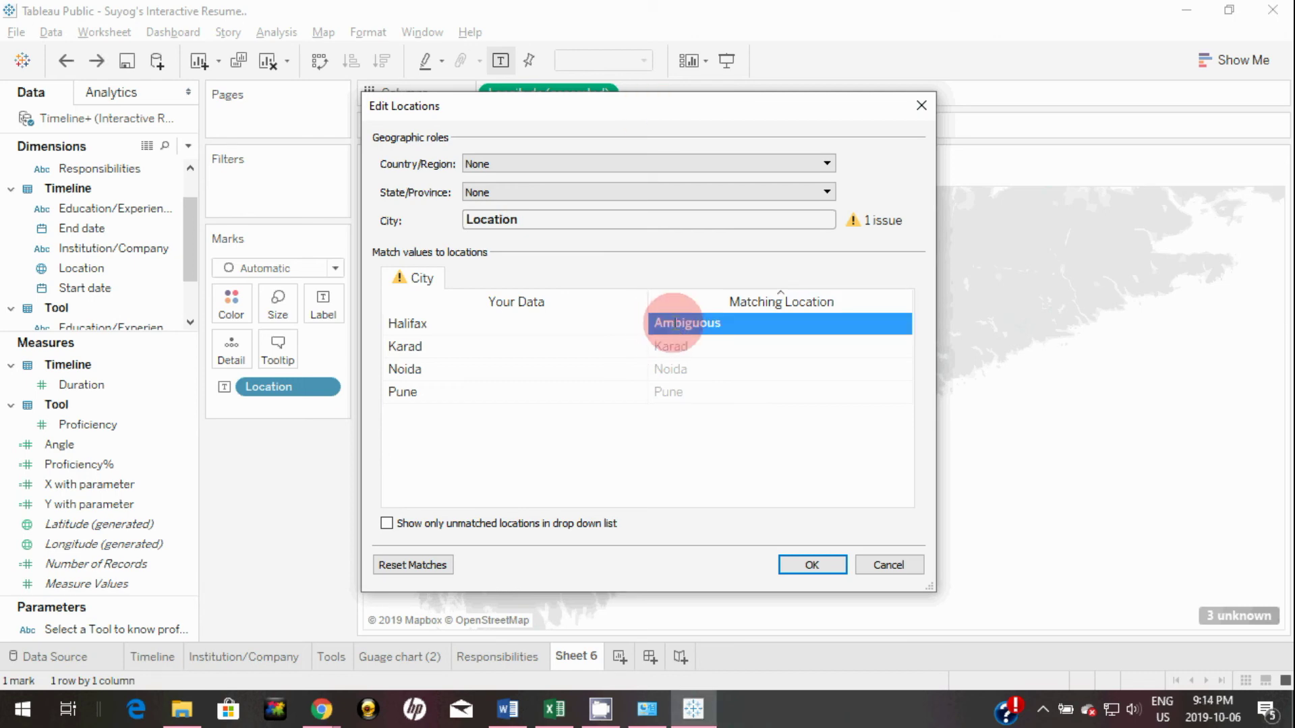
left_click(721, 328)
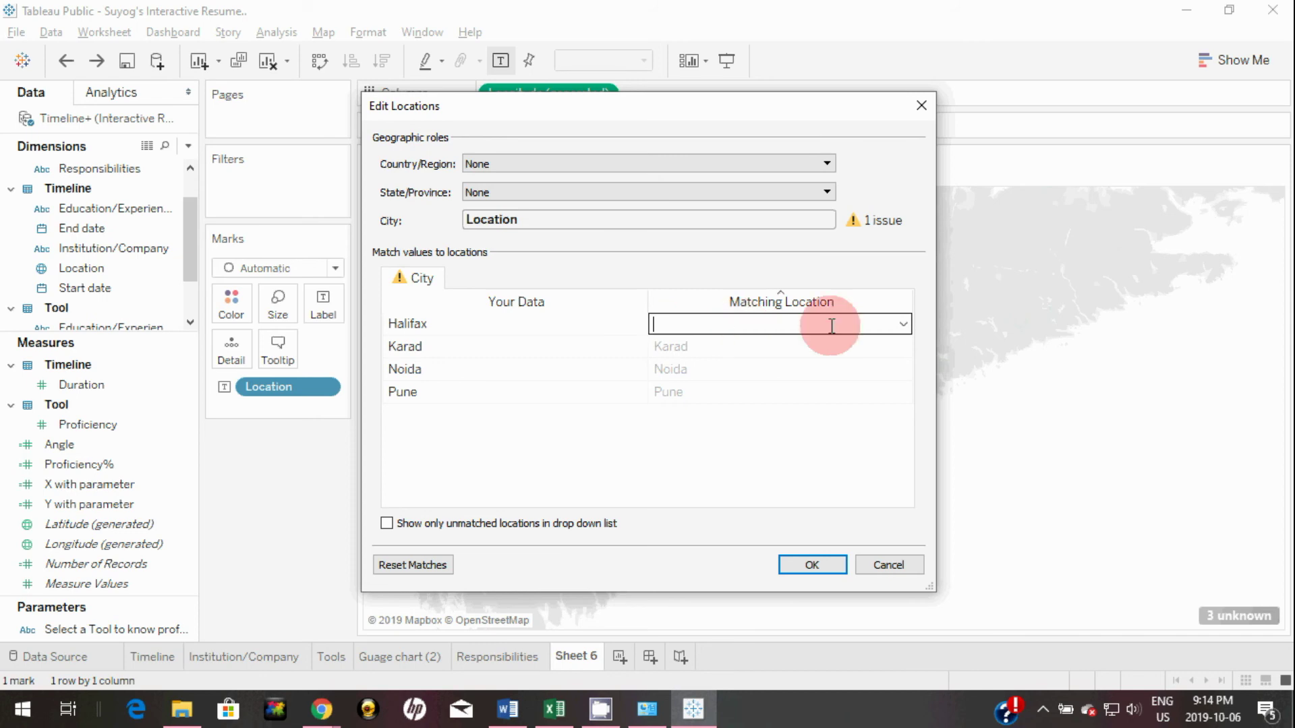
left_click(903, 324)
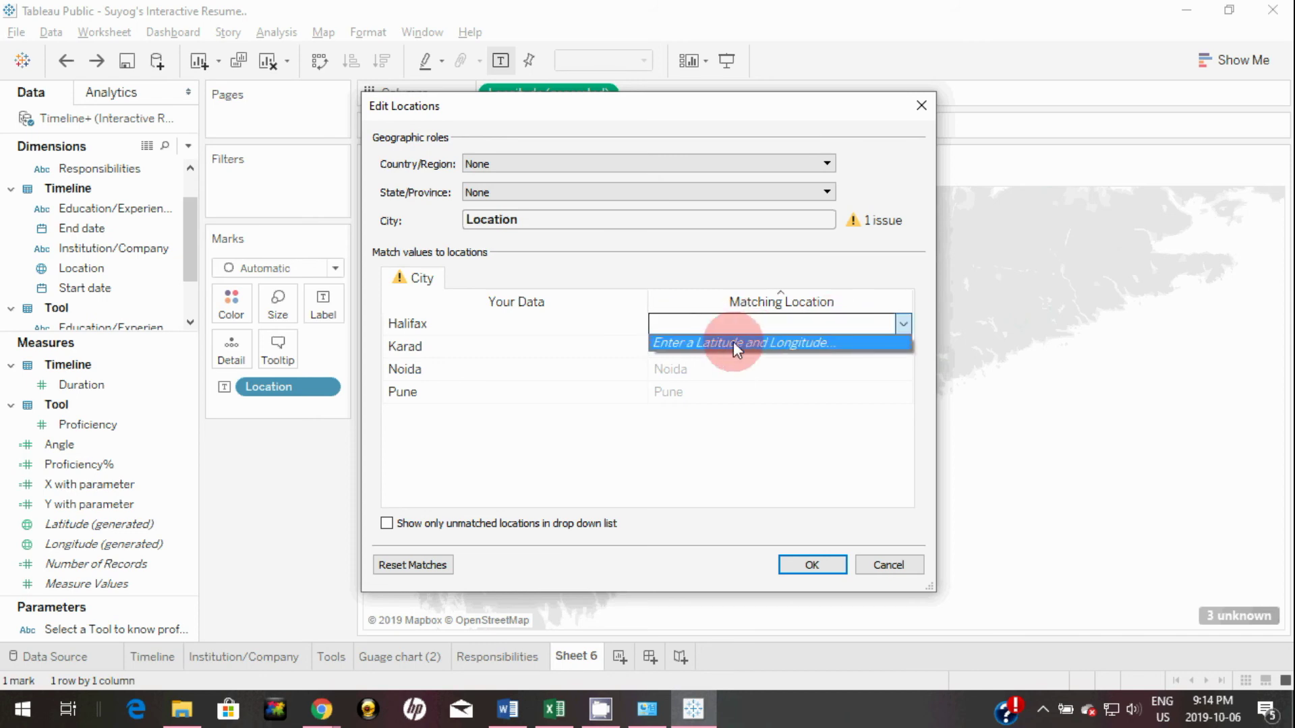
left_click(734, 341)
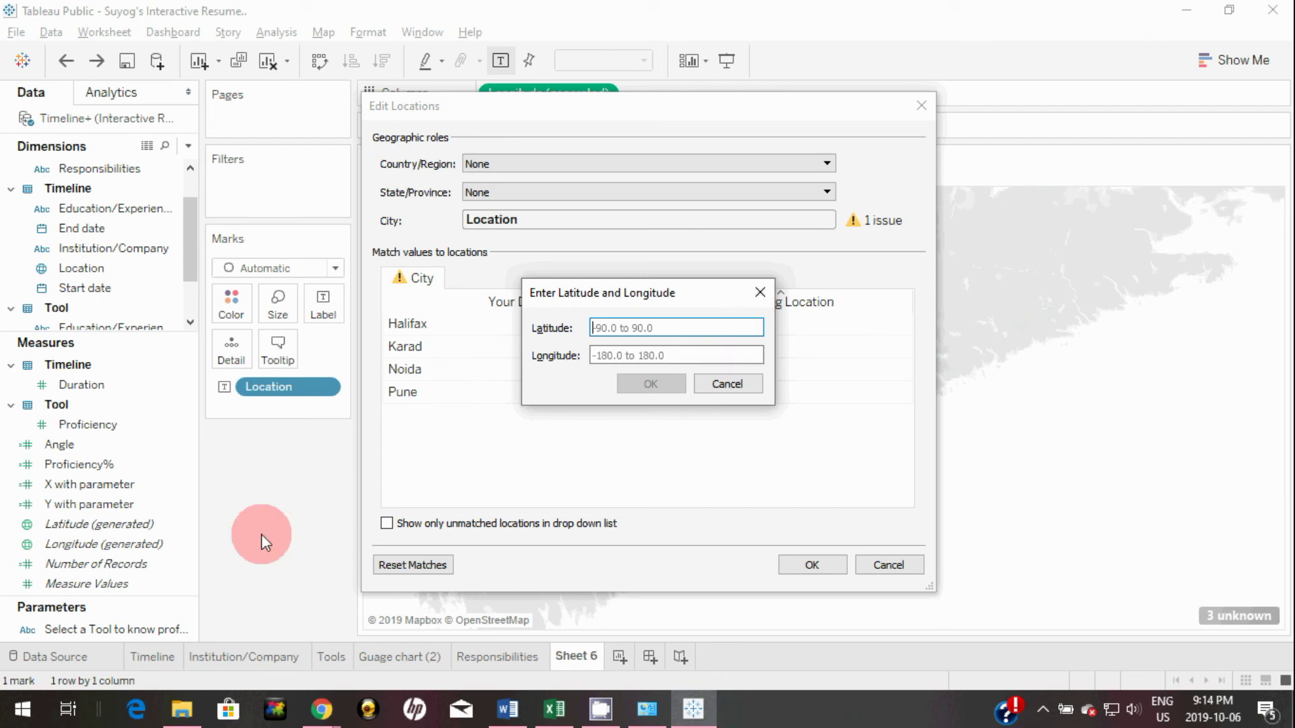
mouse_move(318, 717)
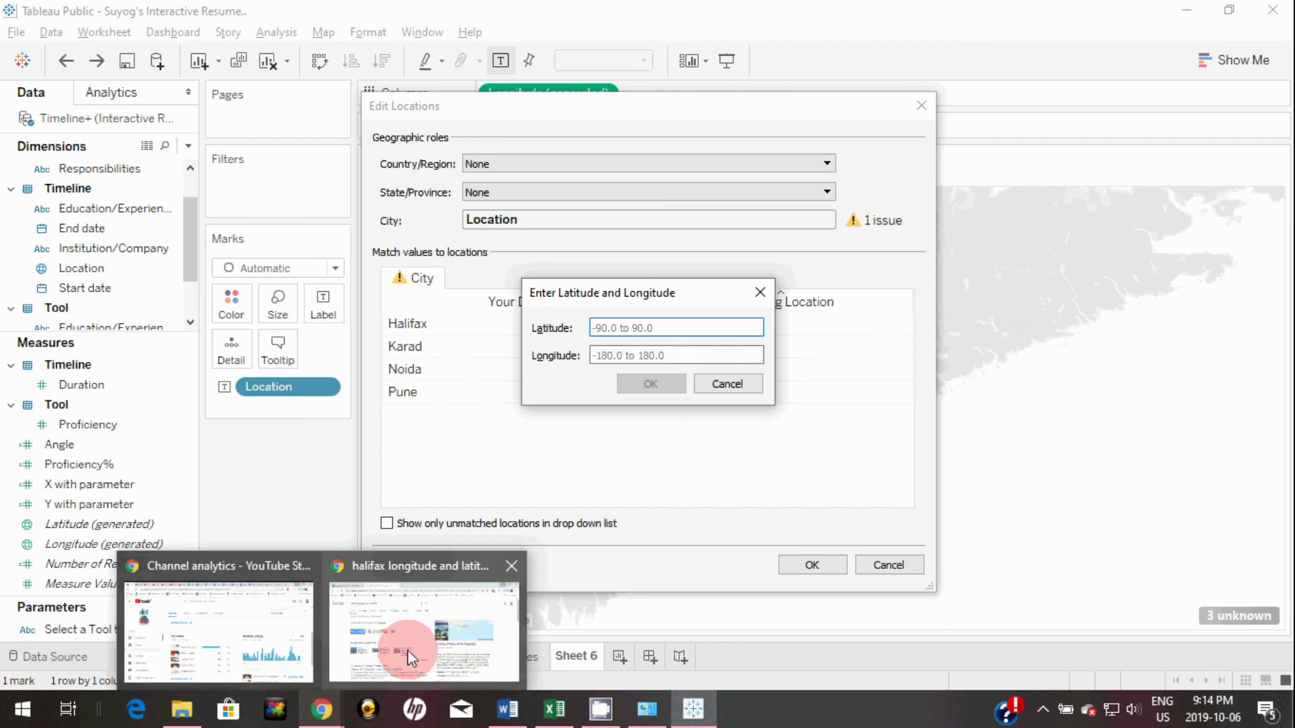
left_click(425, 627)
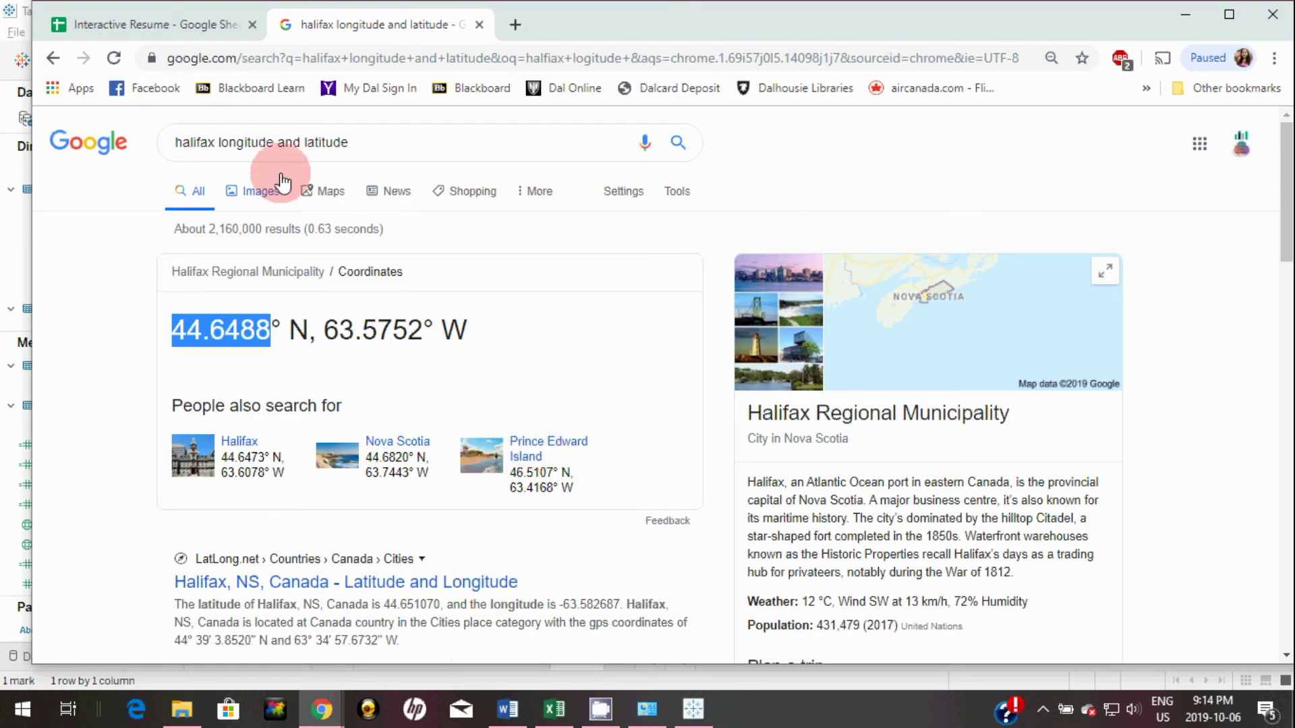
key("alt+Tab")
type("44.651070")
left_click(647, 355)
type("-63.582687")
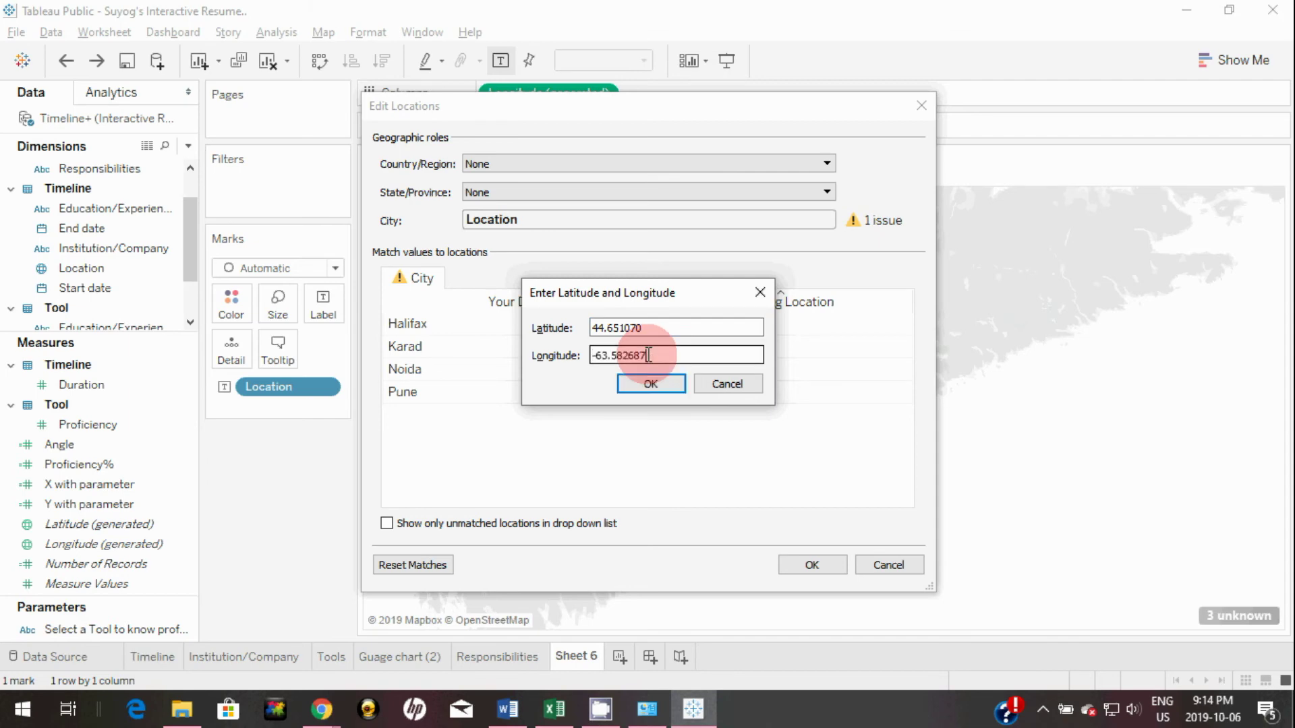
left_click(669, 384)
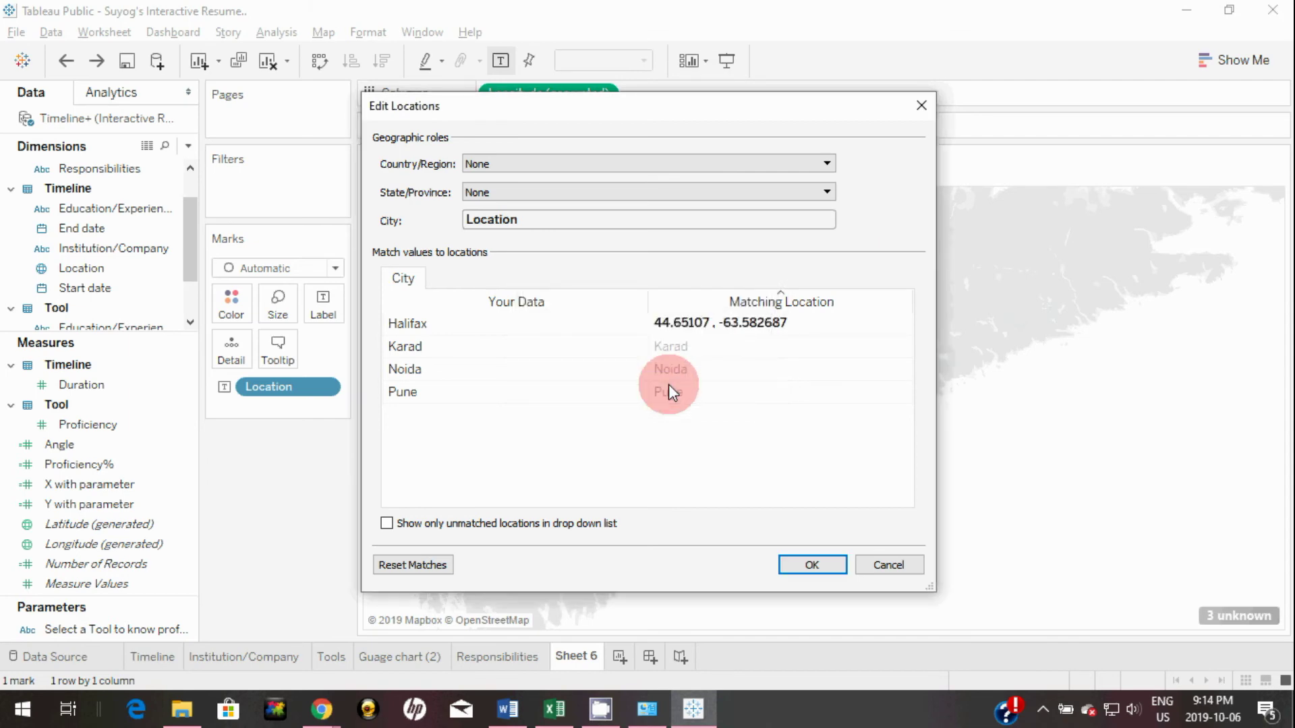
left_click(796, 569)
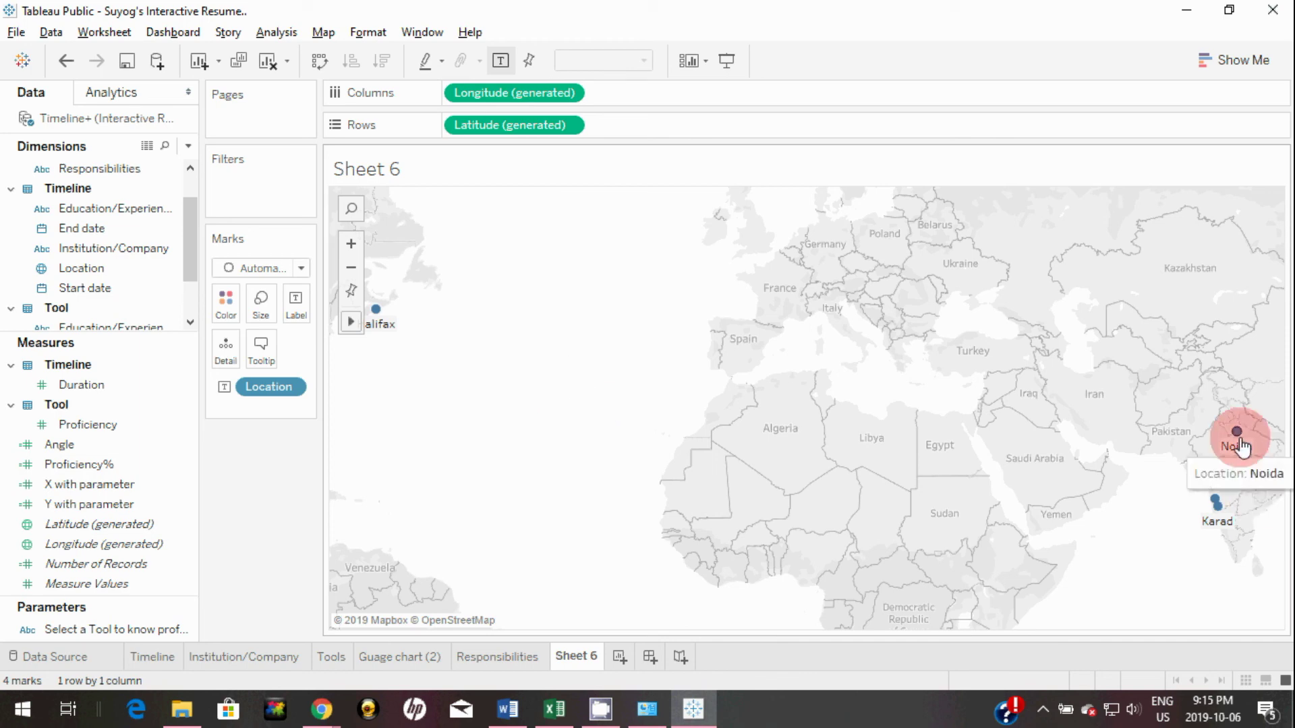
Check the plotted cities and zoom the map out to fit Halifax, Noida and Karad well within the view.
mouse_move(1222, 514)
mouse_move(363, 321)
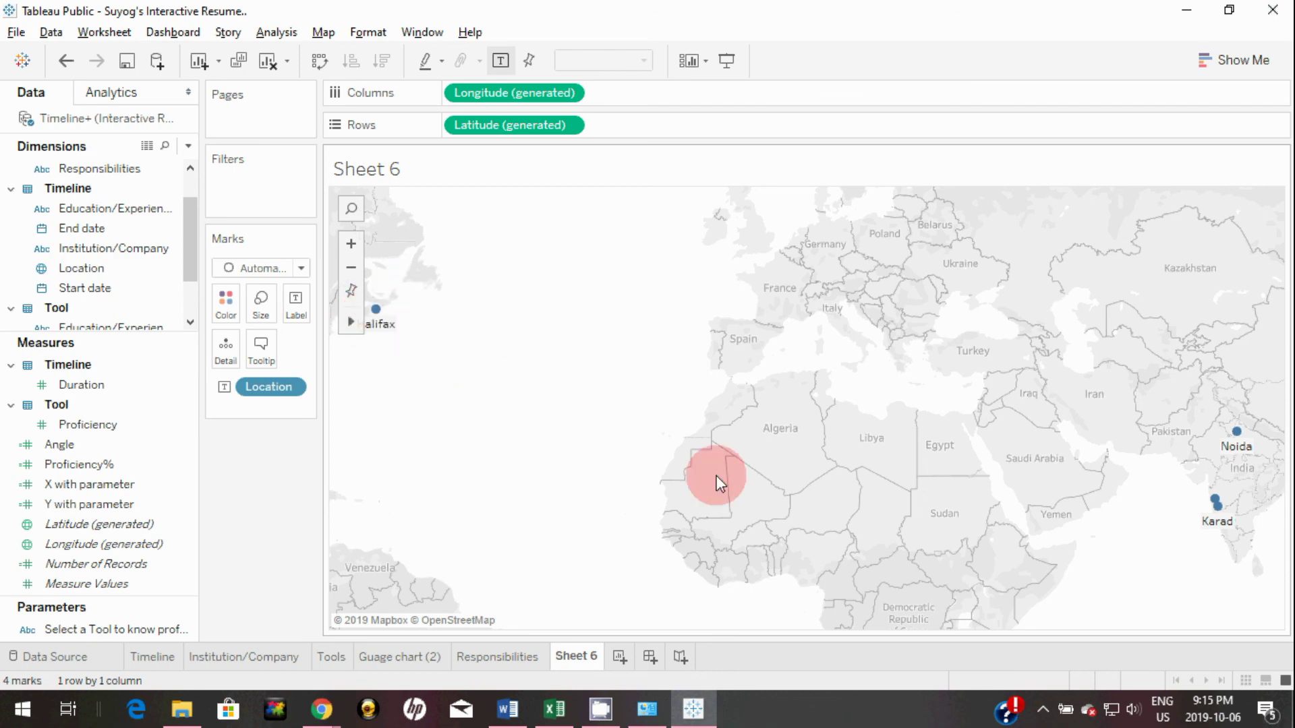
scroll(735, 431, "down", 2)
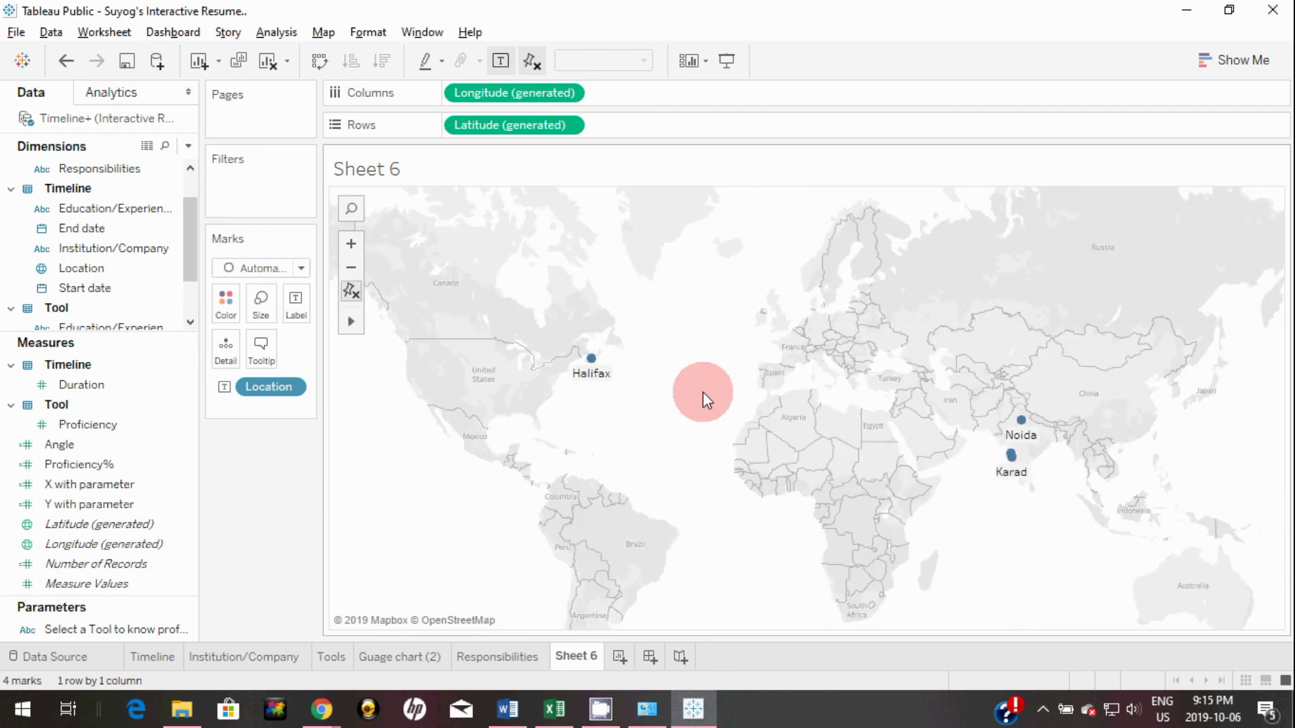